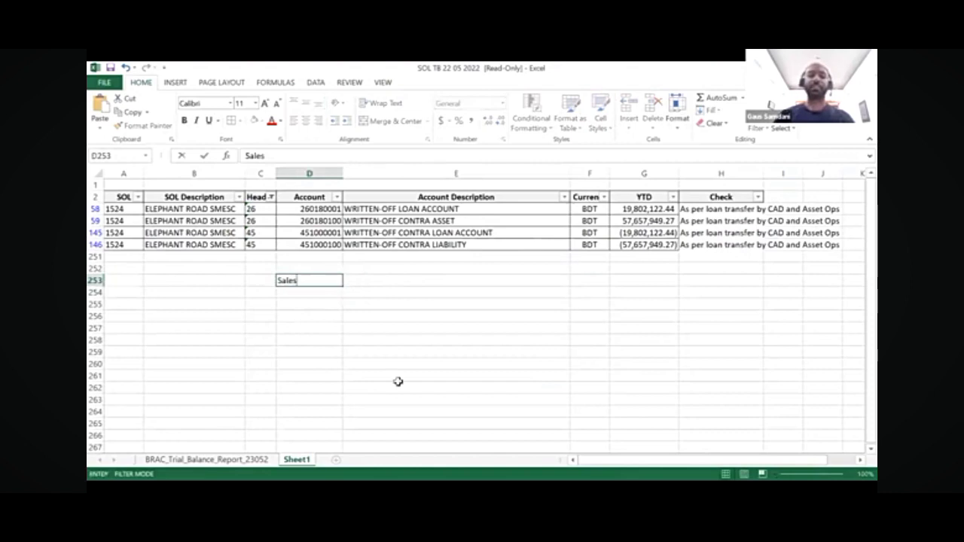
# Add a new worksheet and enter the label Sales in D3 with the value 1000 in E3
pyautogui.click(336, 460)
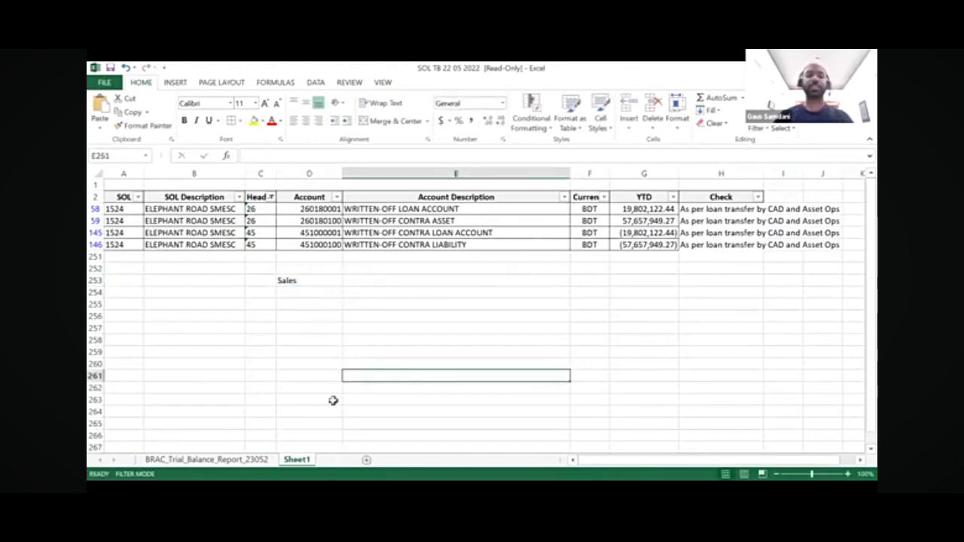
pyautogui.click(234, 209)
pyautogui.write('Sales')
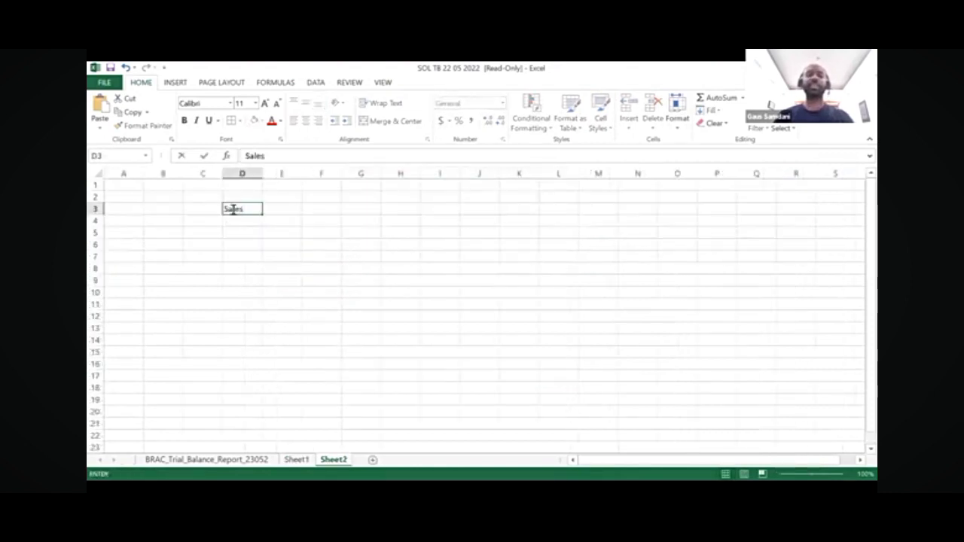
pyautogui.press('Tab')
pyautogui.write('1000')
pyautogui.press('Return')
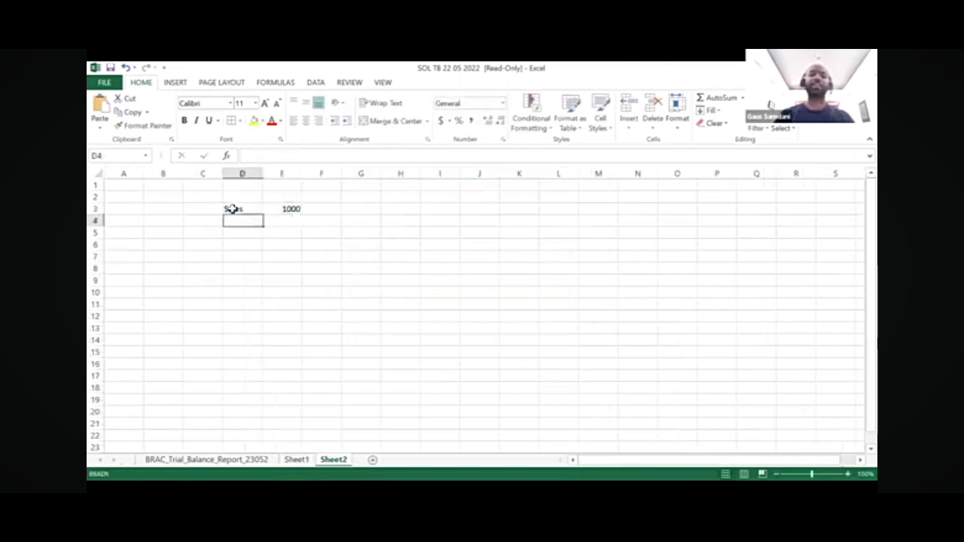
# Add rows below Sales for Open stk with the value 20 and Purchase with the value 120
pyautogui.write('Open stk')
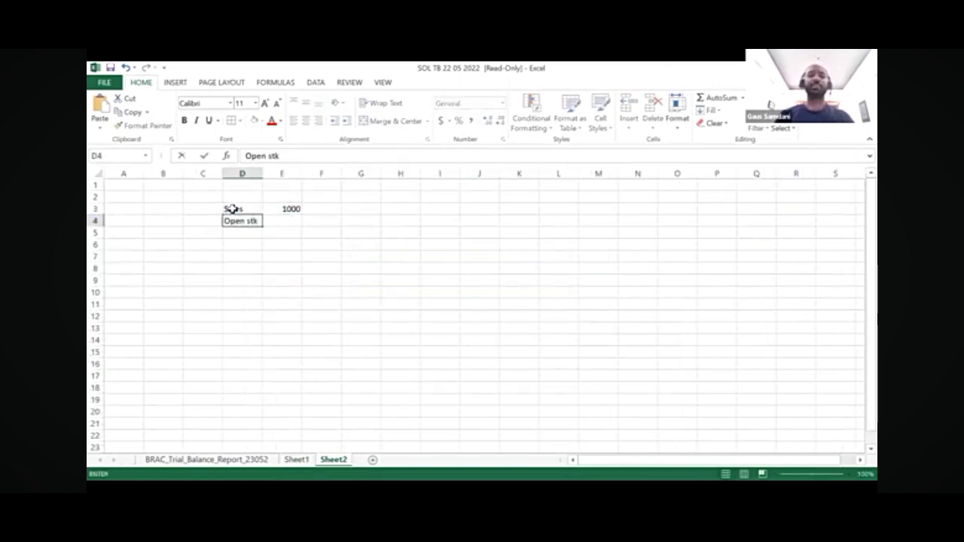
pyautogui.press('Tab')
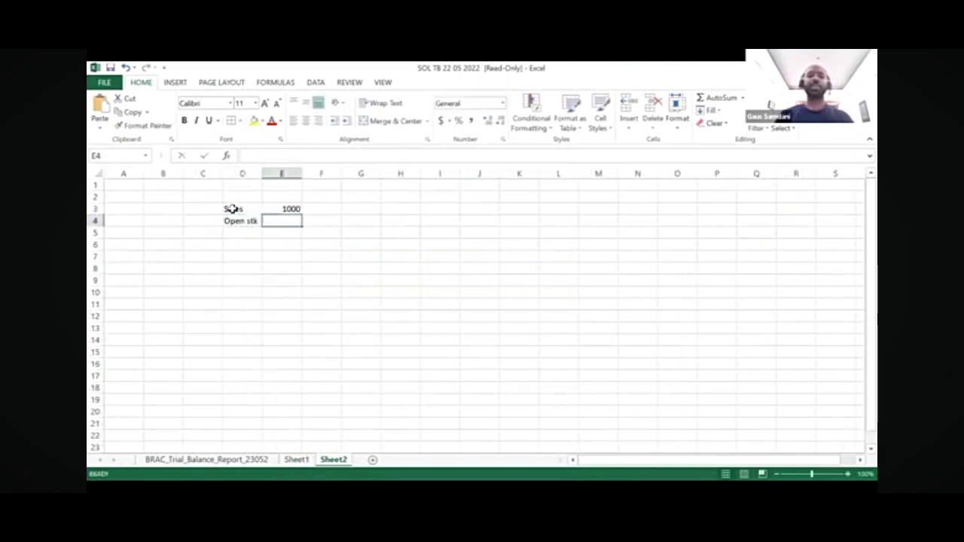
pyautogui.write('20')
pyautogui.press('Return')
pyautogui.write('Purchase')
pyautogui.press('Tab')
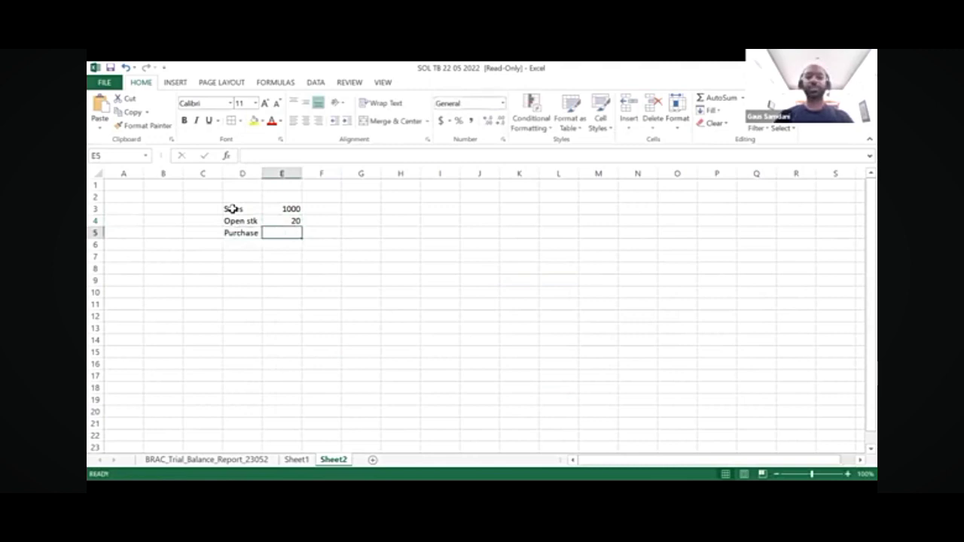
pyautogui.write('120')
pyautogui.press('Return')
# Add a Close row in D6 with the value 30 in E6
pyautogui.write('Close')
pyautogui.press('Tab')
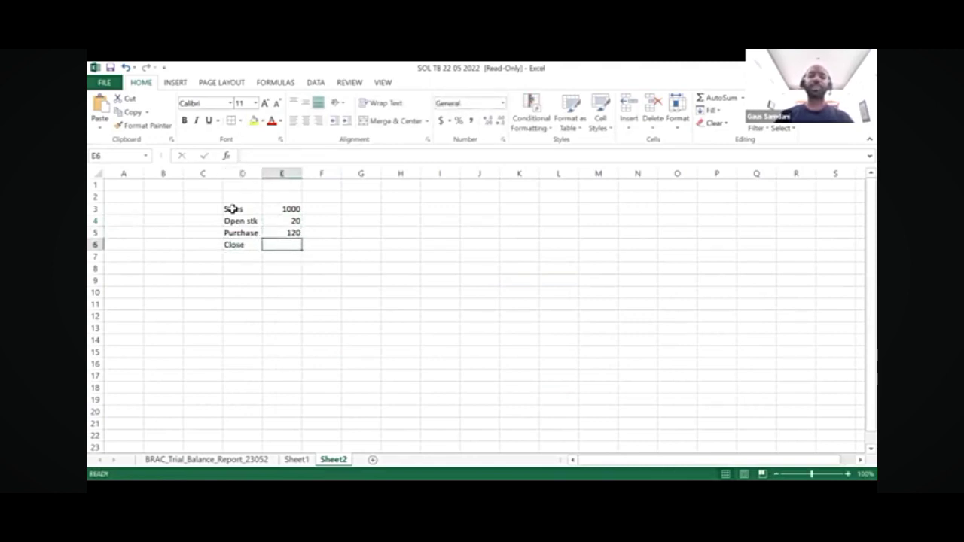
pyautogui.write('30')
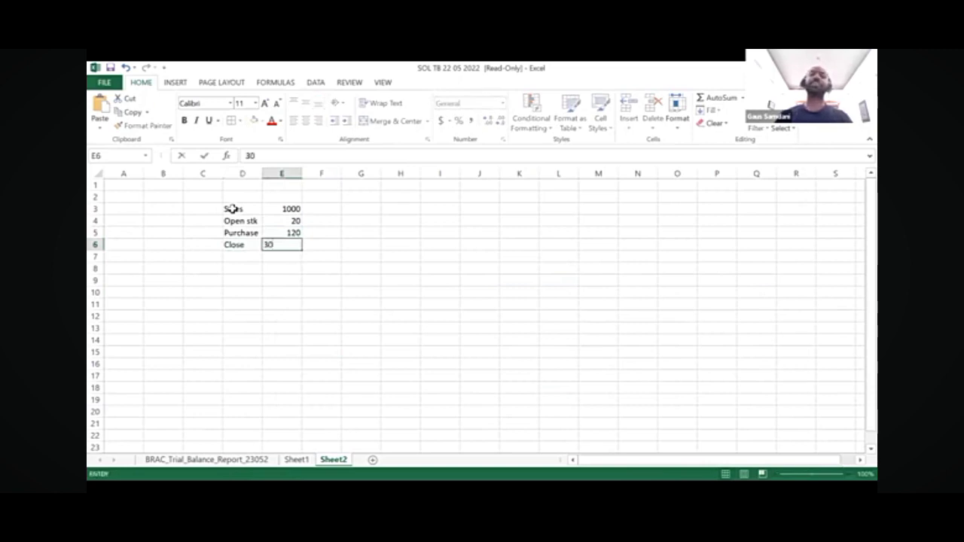
pyautogui.press('Return')
# Label D8 as COGS and calculate it in E8 with the formula =E4+E5-E6
pyautogui.press('Down')
pyautogui.write('COGS')
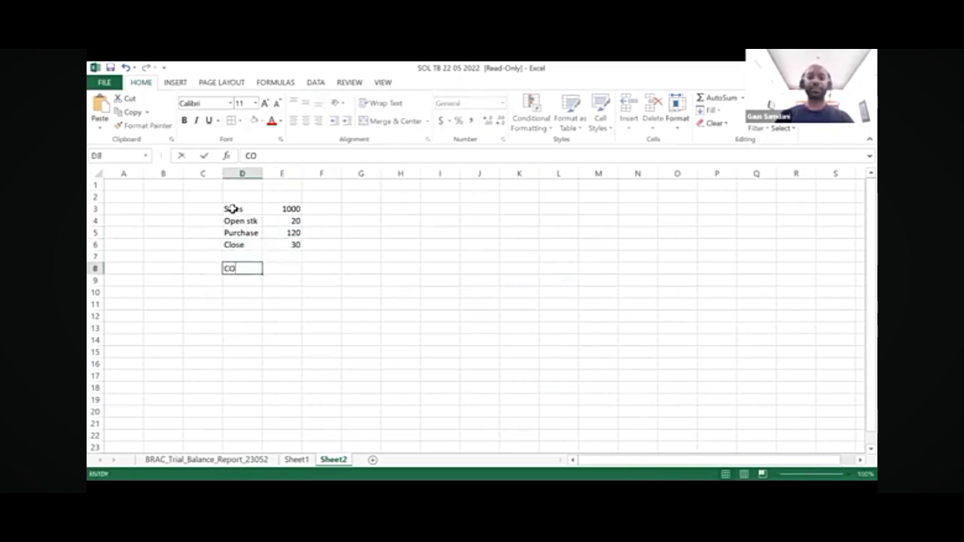
pyautogui.press('Tab')
pyautogui.write('=')
pyautogui.press('Up')
pyautogui.press('Up')
pyautogui.press('Up')
pyautogui.press('Up')
pyautogui.write('+')
pyautogui.press('Down')
pyautogui.write('-')
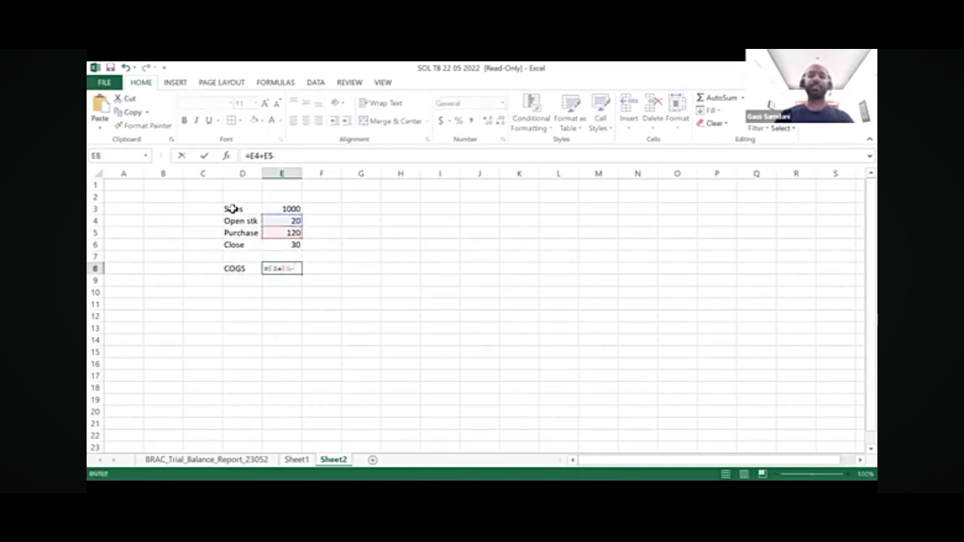
pyautogui.press('Up')
pyautogui.press('Up')
pyautogui.press('Return')
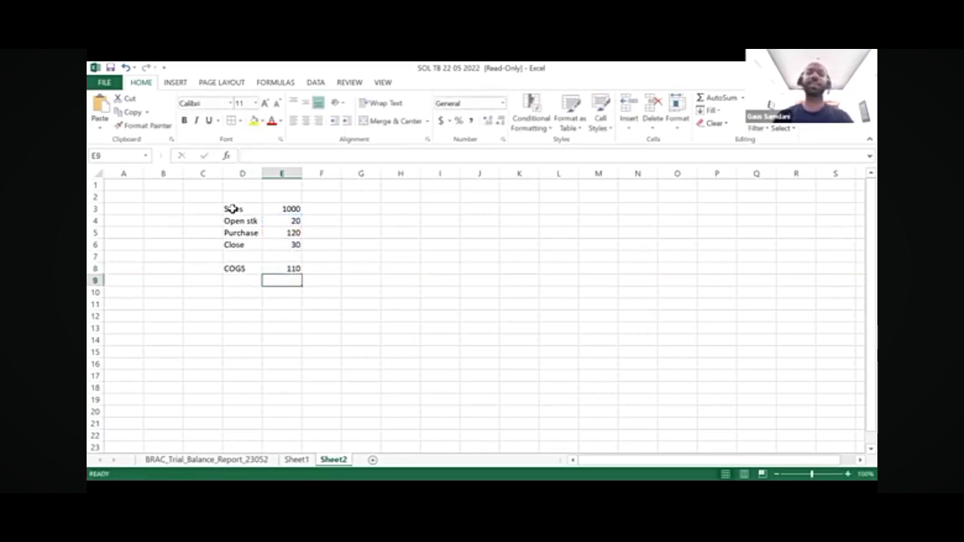
# Set the Purchase value in E5 to 1200
pyautogui.click(292, 267)
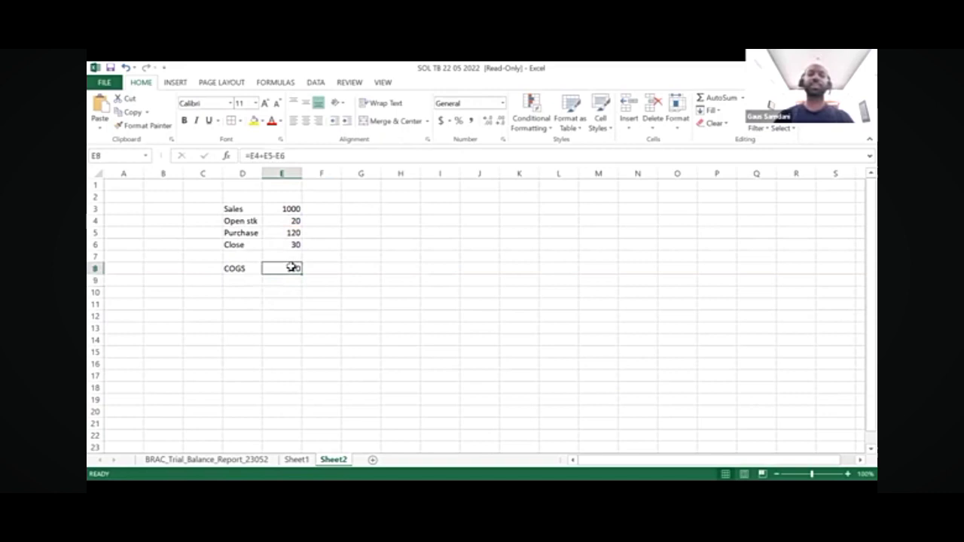
pyautogui.click(295, 232)
pyautogui.click(268, 155)
pyautogui.write('0')
pyautogui.press('Return')
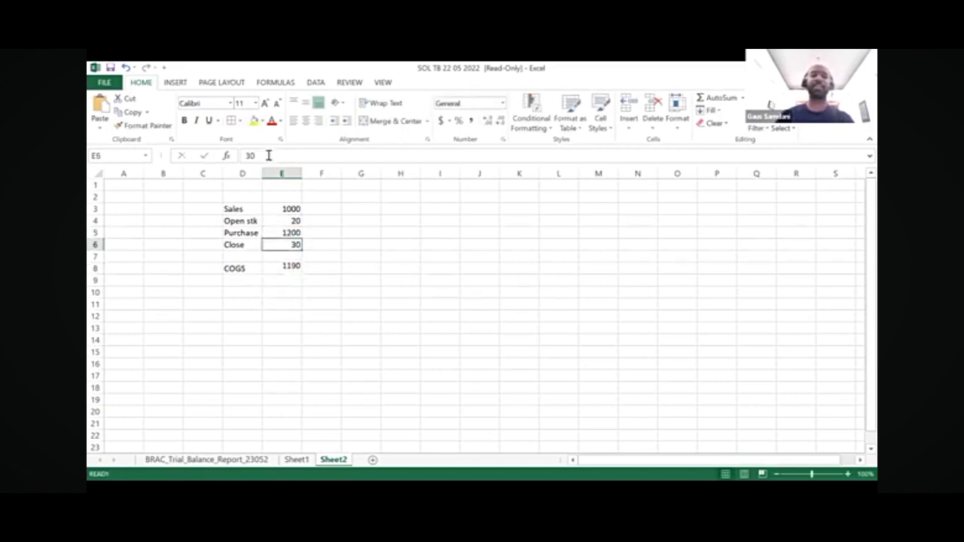
# Set the Sales value in E3 to 1300
pyautogui.click(287, 210)
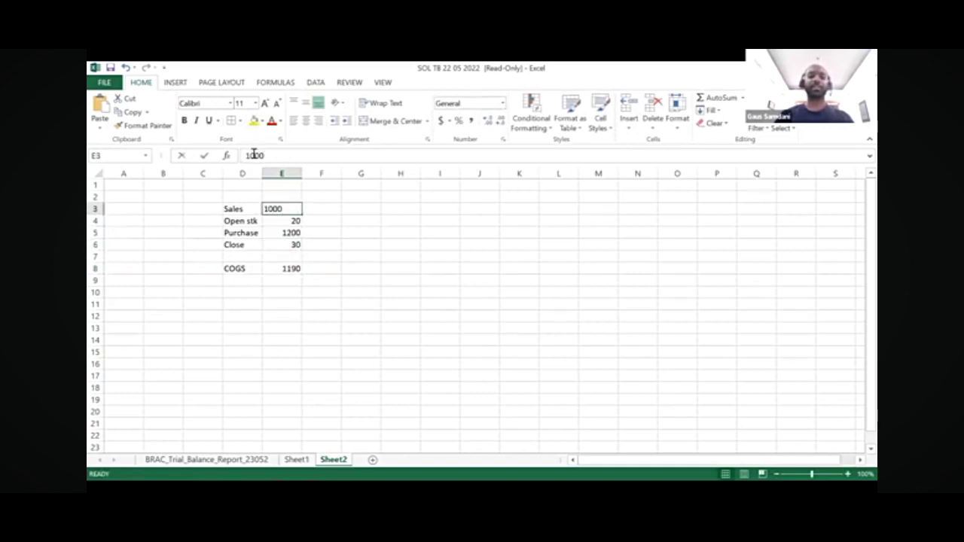
pyautogui.click(254, 155)
pyautogui.press('BackSpace')
pyautogui.write('3')
pyautogui.press('Return')
# Label D10 as GP and calculate it in E10 as Sales minus COGS with the formula =E3-E8
pyautogui.press('Return')
pyautogui.press('Down')
pyautogui.press('Down')
pyautogui.press('Down')
pyautogui.press('Down')
pyautogui.press('Down')
pyautogui.press('Left')
pyautogui.write('GP')
pyautogui.press('Right')
pyautogui.write('=')
pyautogui.press('Up')
pyautogui.press('Up')
pyautogui.press('Up')
pyautogui.press('Up')
pyautogui.press('Up')
pyautogui.press('Up')
pyautogui.press('Up')
pyautogui.write('-')
pyautogui.press('Up')
pyautogui.press('Up')
pyautogui.press('Return')
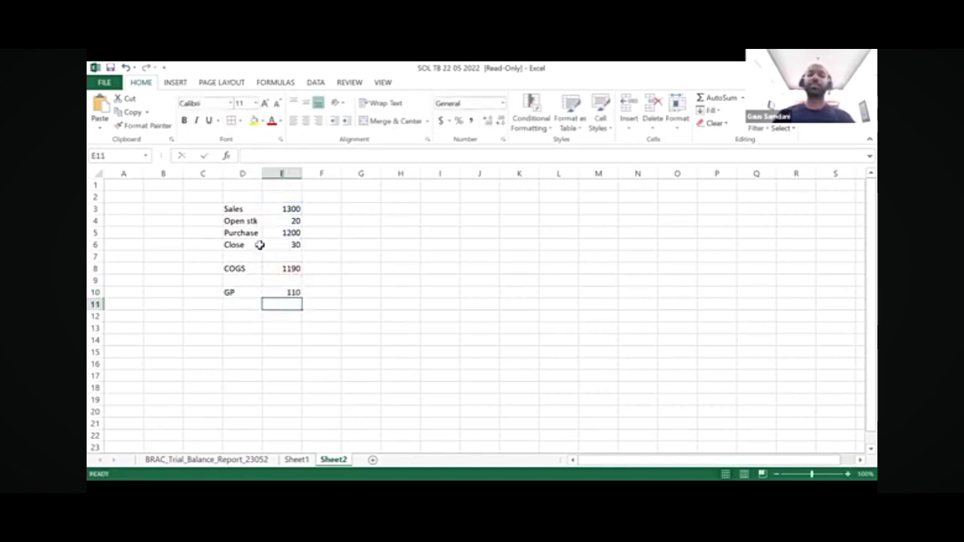
# Set the Close value in E6 to 0
pyautogui.press('Up')
pyautogui.press('Up')
pyautogui.press('Up')
pyautogui.press('Up')
pyautogui.press('Up')
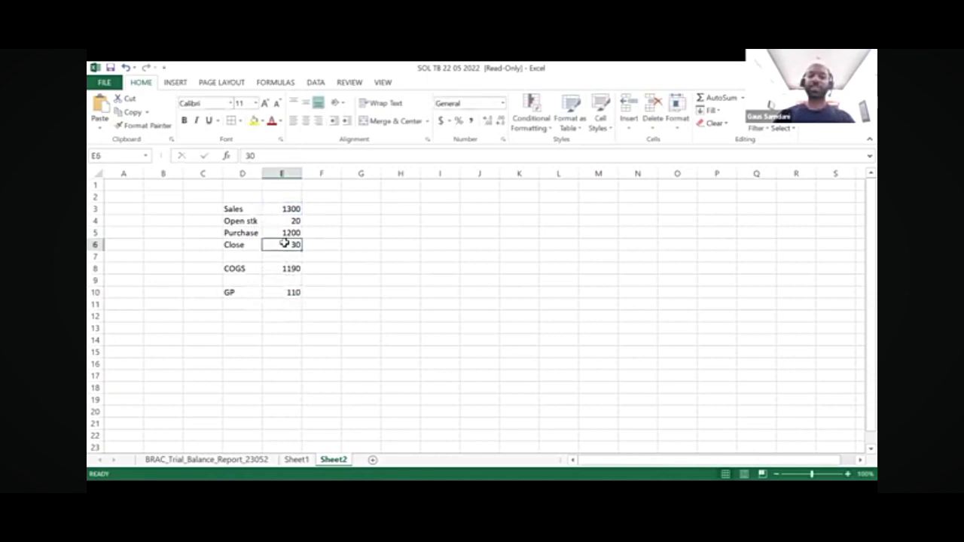
pyautogui.write('0')
pyautogui.press('Return')
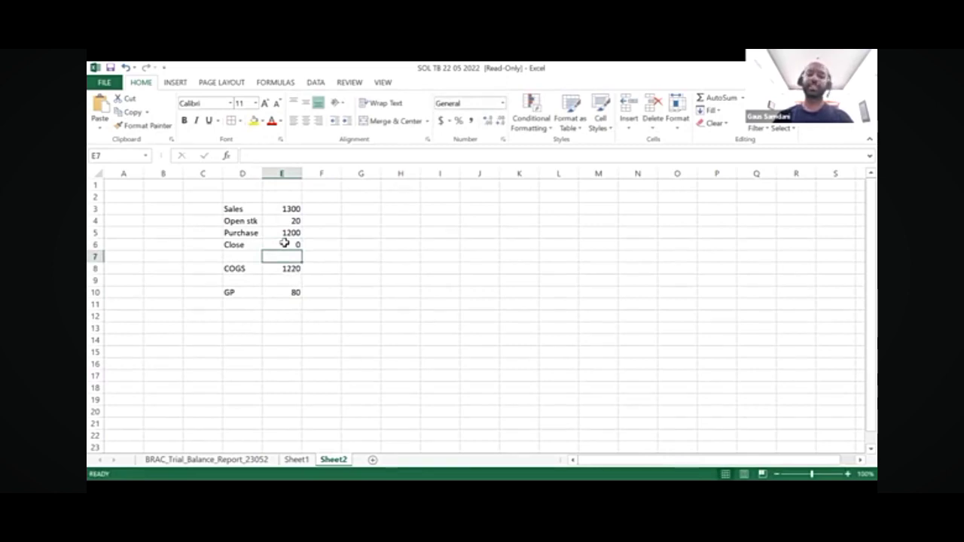
# Check the resulting GP and set the Close value in E6 to 70
pyautogui.click(285, 243)
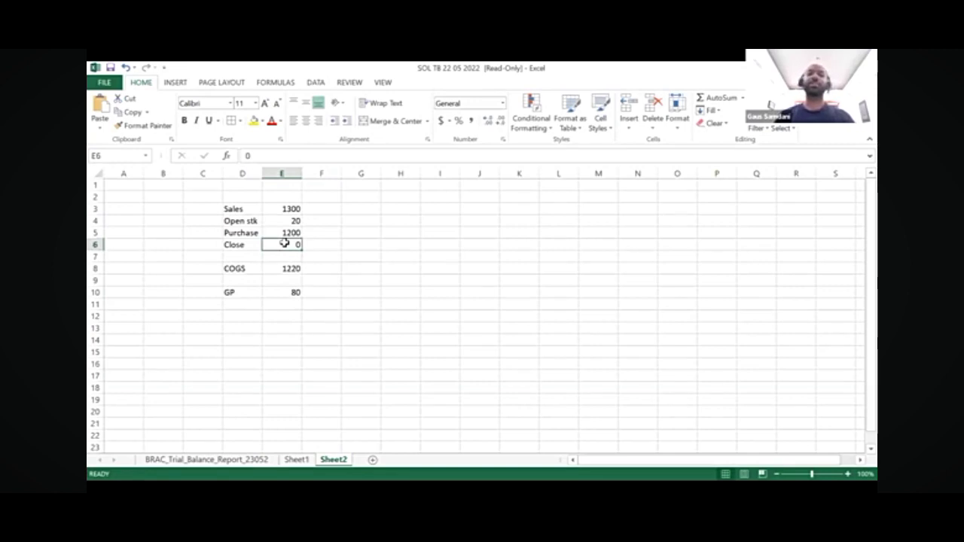
pyautogui.press('Down')
pyautogui.press('Down')
pyautogui.press('Down')
pyautogui.press('Down')
pyautogui.press('Up')
pyautogui.press('Up')
pyautogui.press('Up')
pyautogui.press('Up')
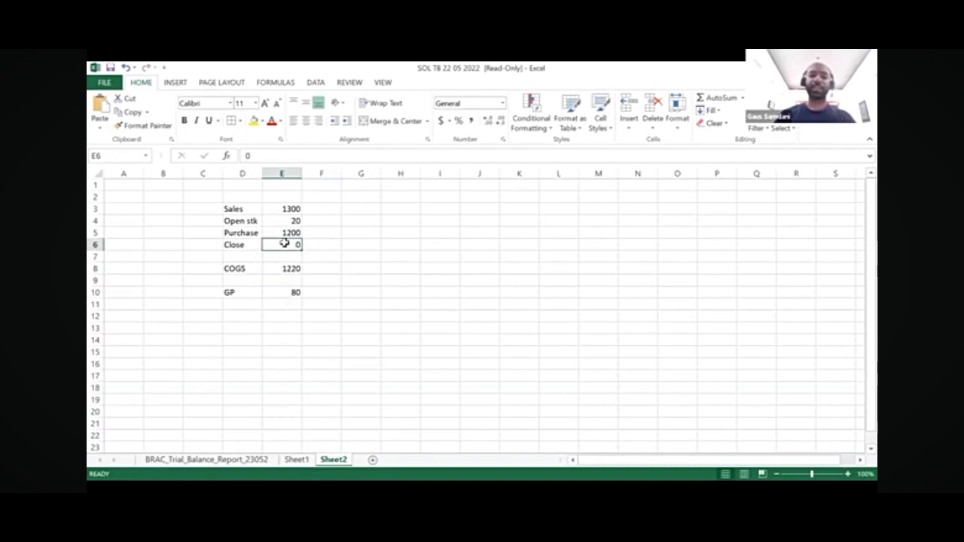
pyautogui.write('70')
pyautogui.press('Return')
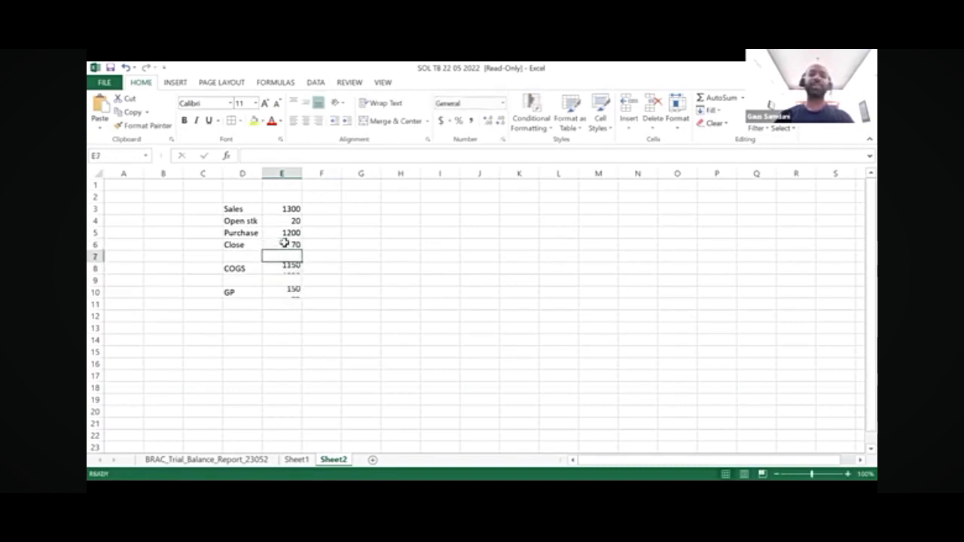
# Review the GP cell again and set the Close value in E6 to 150
pyautogui.press('Down')
pyautogui.press('Down')
pyautogui.press('Down')
pyautogui.press('Up')
pyautogui.press('Up')
pyautogui.press('Up')
pyautogui.press('Up')
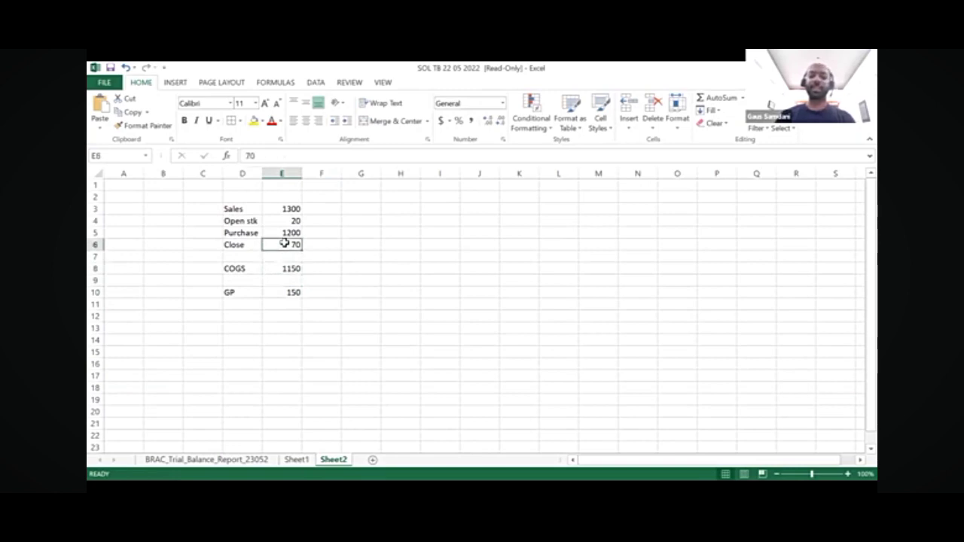
pyautogui.write('150')
pyautogui.press('Return')
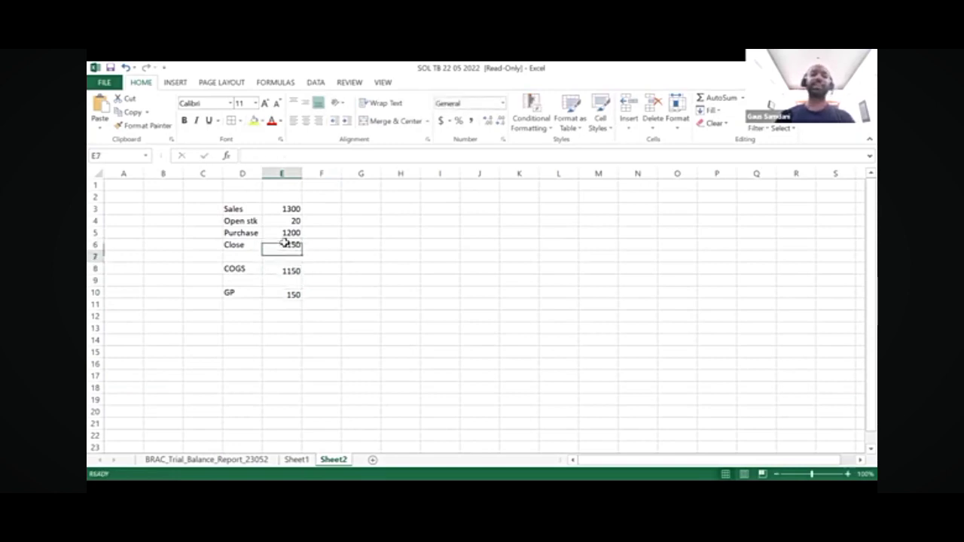
# Set the Close value in E6 to 200 and select the GP result in E10
pyautogui.press('Up')
pyautogui.write('200')
pyautogui.press('Return')
pyautogui.press('Down')
pyautogui.press('Down')
pyautogui.press('Down')
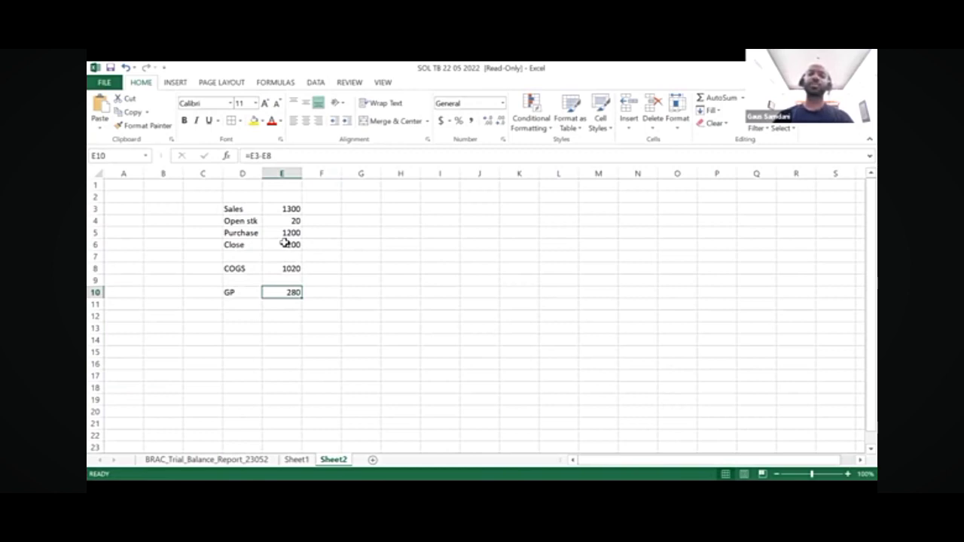
pyautogui.press('Down')
pyautogui.press('Down')
pyautogui.press('Up')
pyautogui.press('Up')
pyautogui.press('Up')
pyautogui.press('Right')
pyautogui.press('Right')
pyautogui.press('Right')
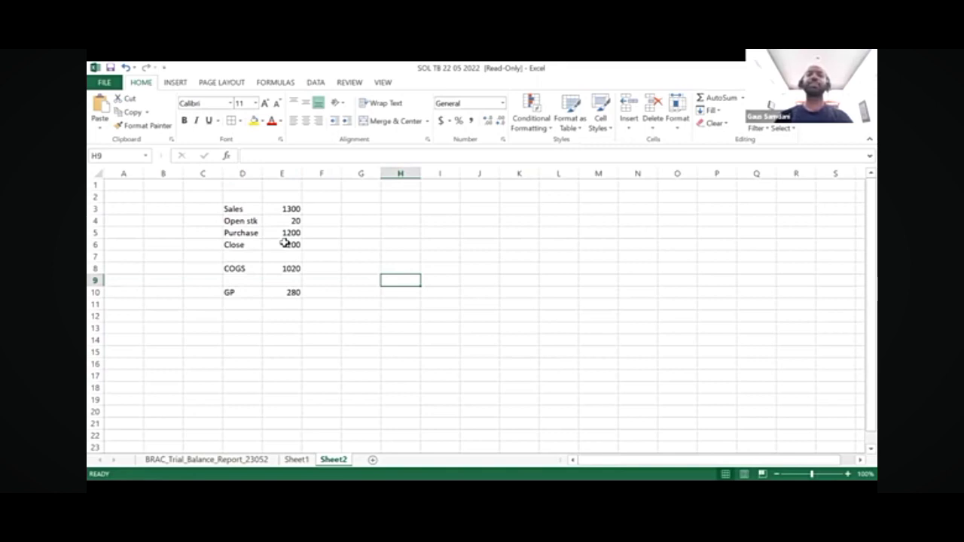
pyautogui.press('Up')
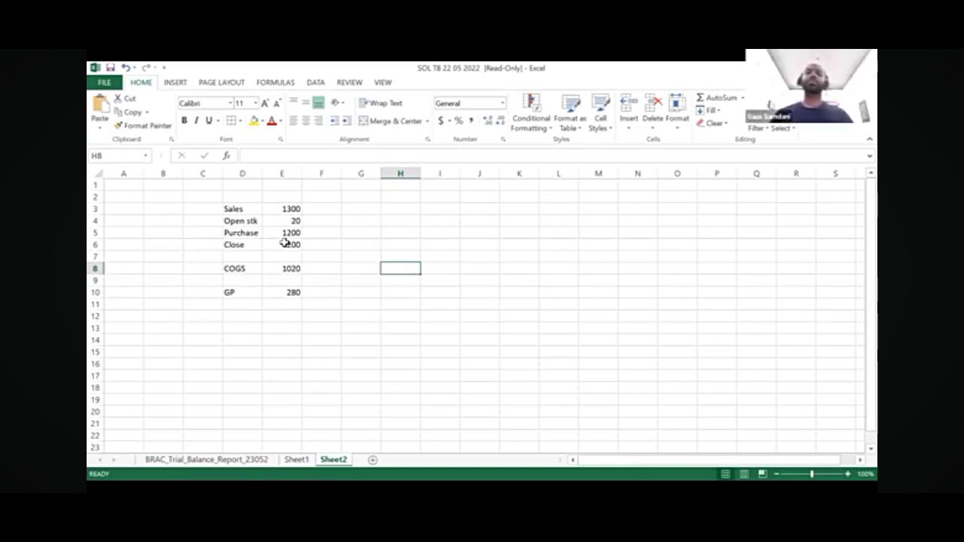
pyautogui.press('Left')
pyautogui.press('Up')
pyautogui.press('Up')
pyautogui.press('Up')
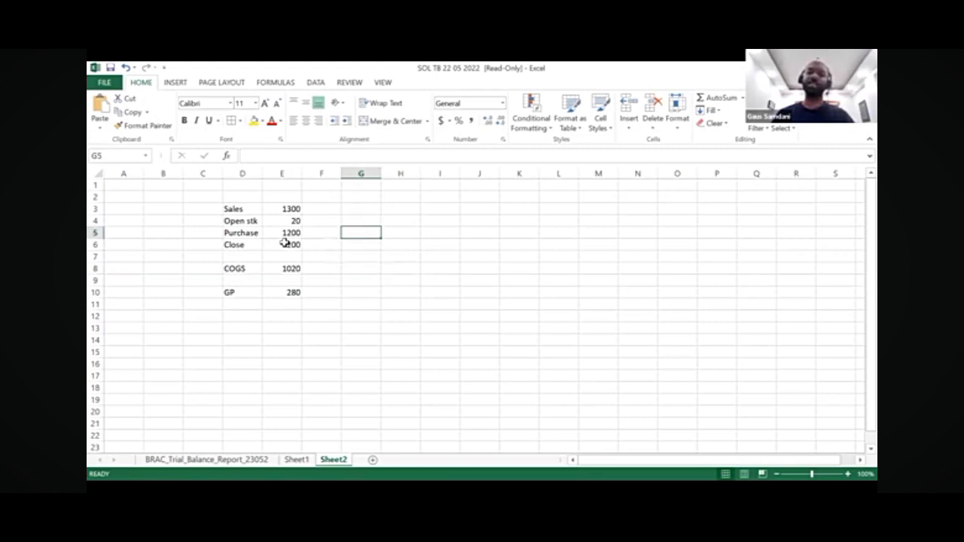
pyautogui.press('Left')
pyautogui.press('Up')
pyautogui.press('Left')
pyautogui.press('Up')
pyautogui.press('Left')
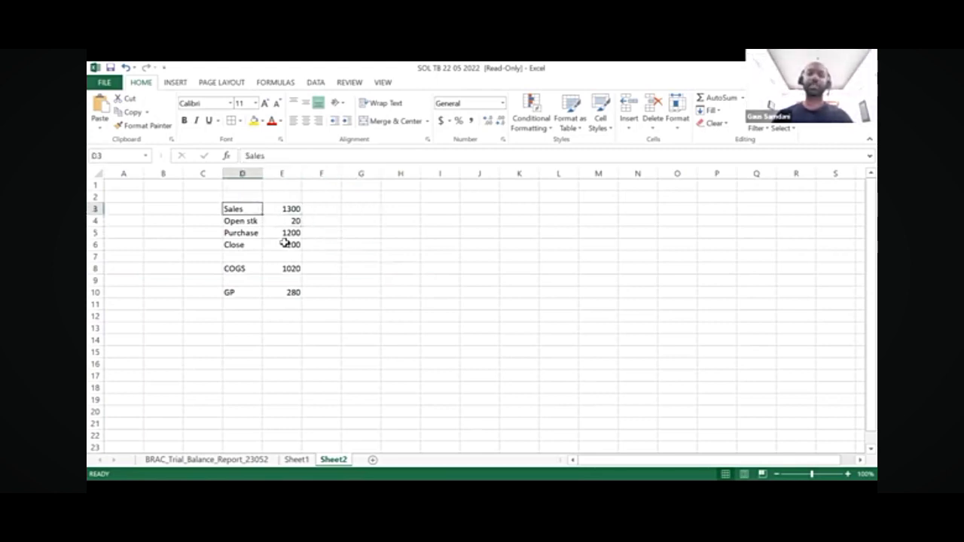
pyautogui.hotkey('shift', 'Right')
pyautogui.hotkey('shift', 'Down')
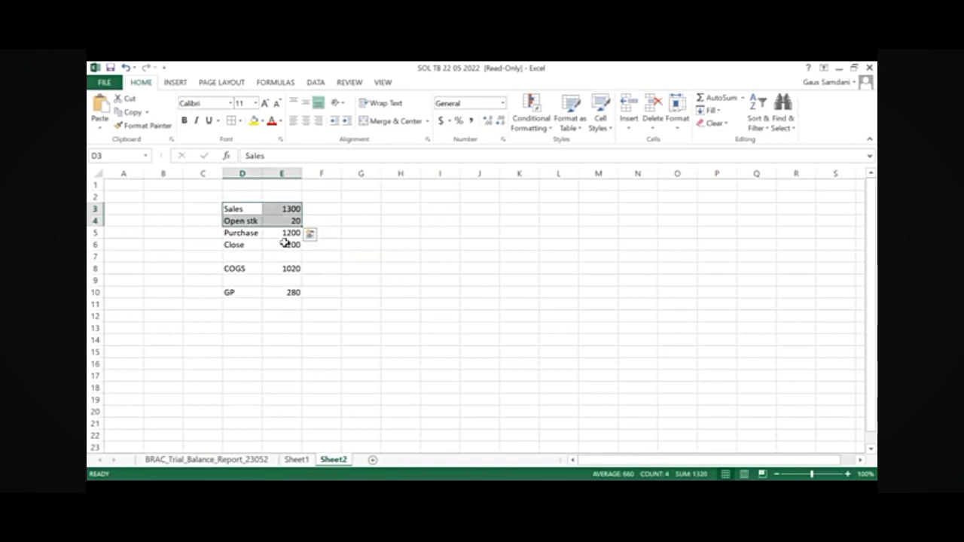
# Enter the label Income in G4 and Expense reduction in G5
pyautogui.press('Down')
pyautogui.press('Right')
pyautogui.press('Right')
pyautogui.press('Right')
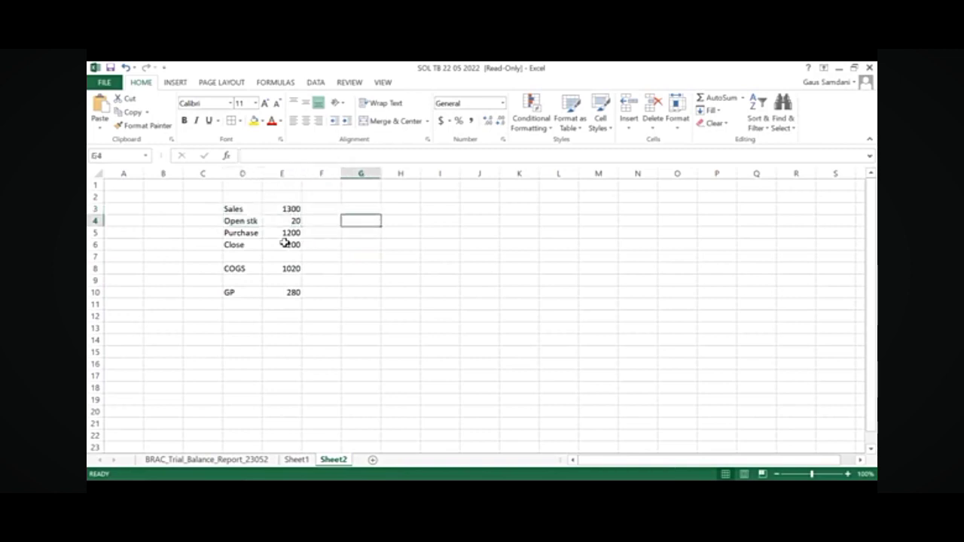
pyautogui.write('Income')
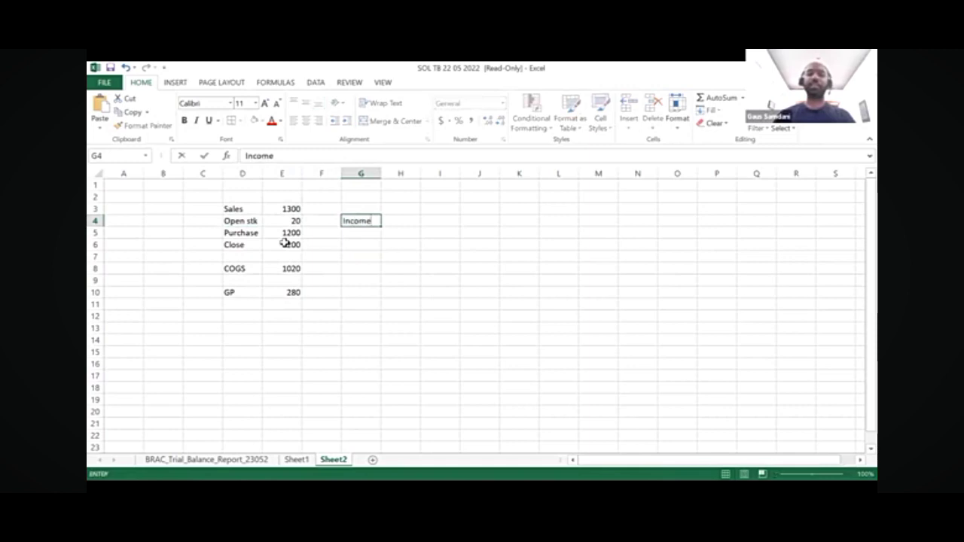
pyautogui.press('Return')
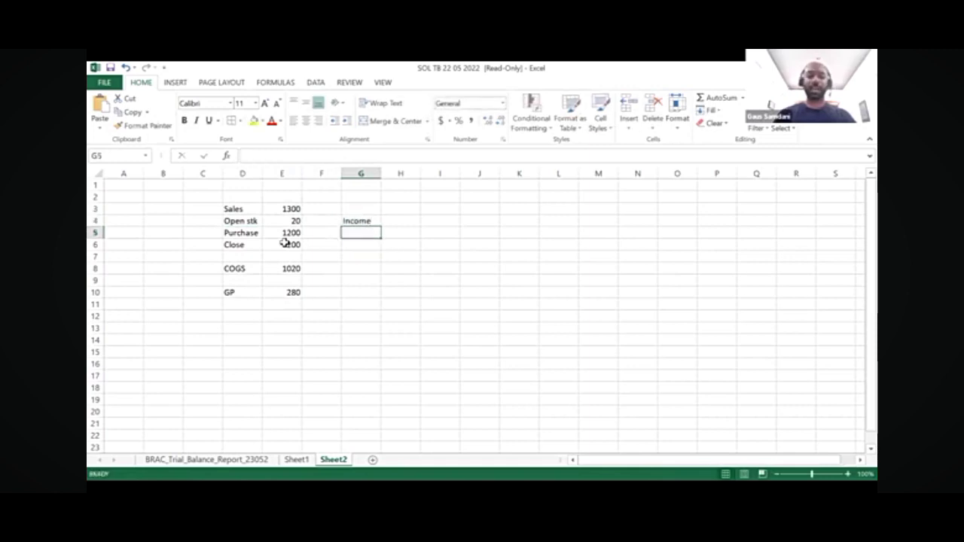
pyautogui.write('Expense reduction')
pyautogui.press('Return')
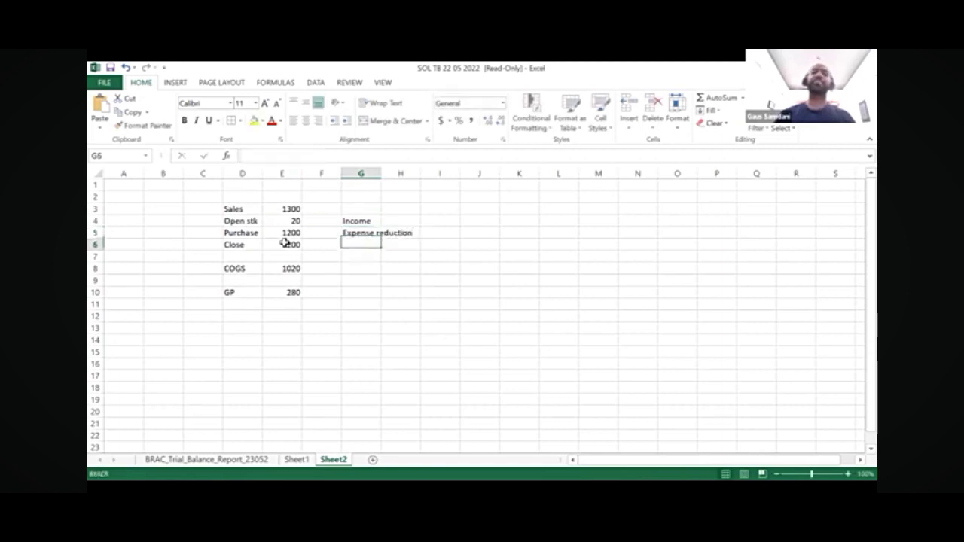
# Enter the note Trial balance PnL-Cr in I4, beside the Income and Expense reduction labels
pyautogui.press('Up')
pyautogui.press('Up')
pyautogui.hotkey('shift', 'Down')
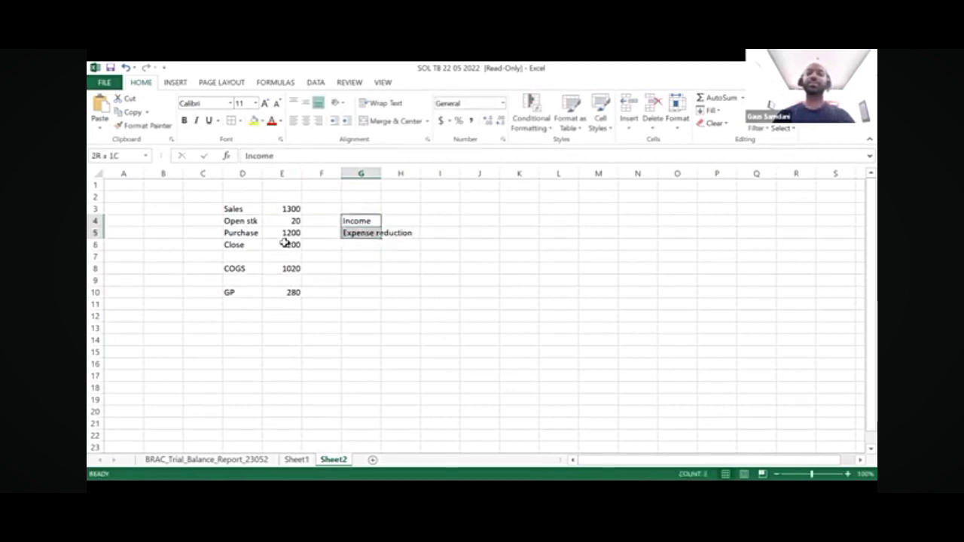
pyautogui.press('Right')
pyautogui.press('Right')
pyautogui.hotkey('shift', 'Down')
pyautogui.write('T')
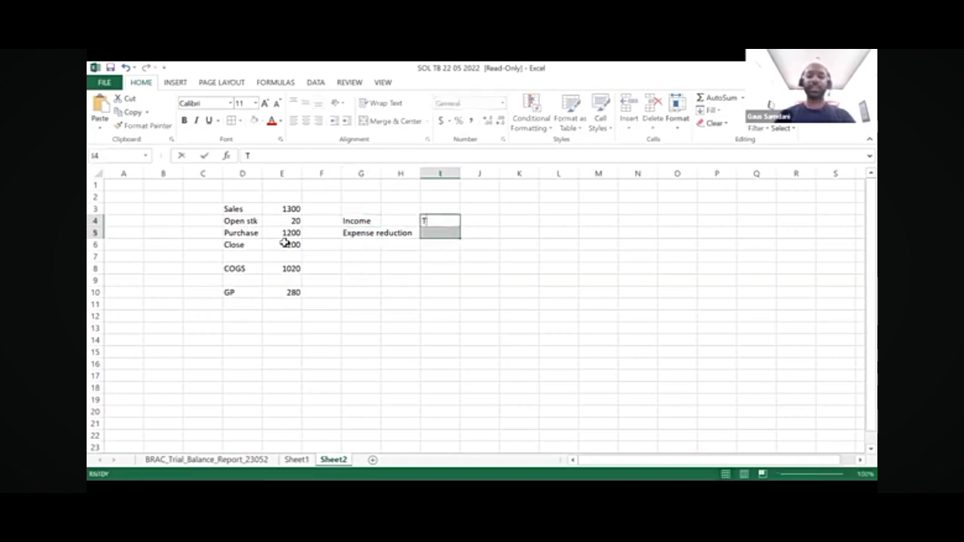
pyautogui.write('rial bala')
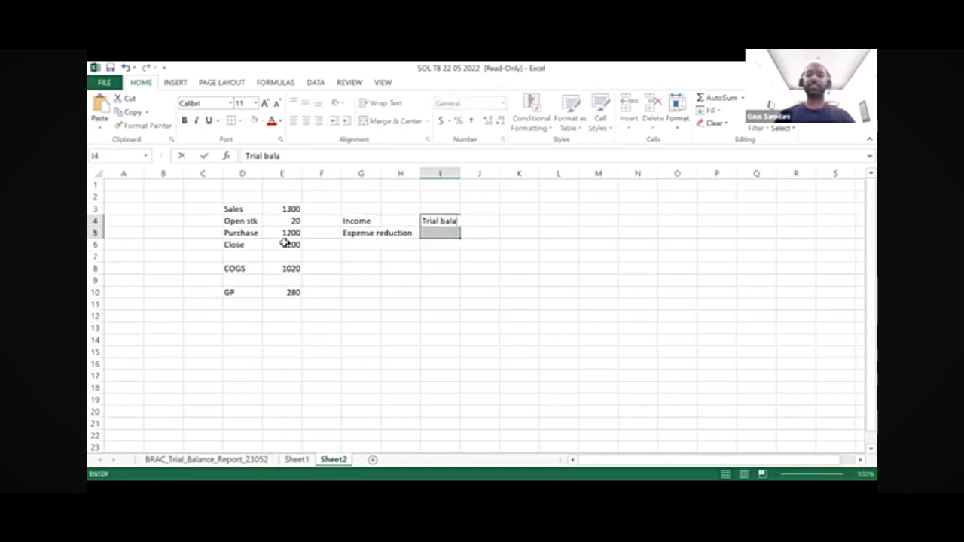
pyautogui.write('nce income')
pyautogui.press('BackSpace')
pyautogui.press('BackSpace')
pyautogui.press('BackSpace')
pyautogui.press('BackSpace')
pyautogui.press('BackSpace')
pyautogui.press('BackSpace')
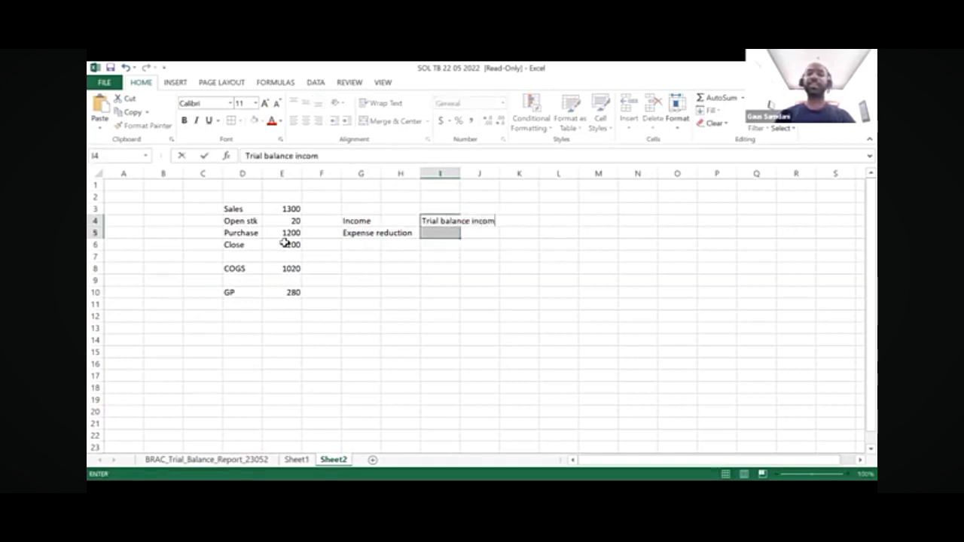
pyautogui.write('P')
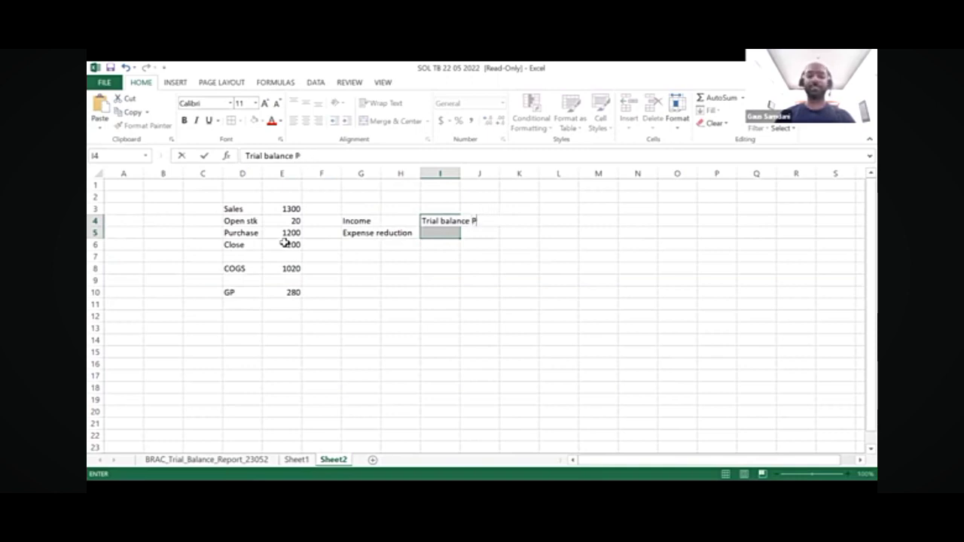
pyautogui.write('rL-')
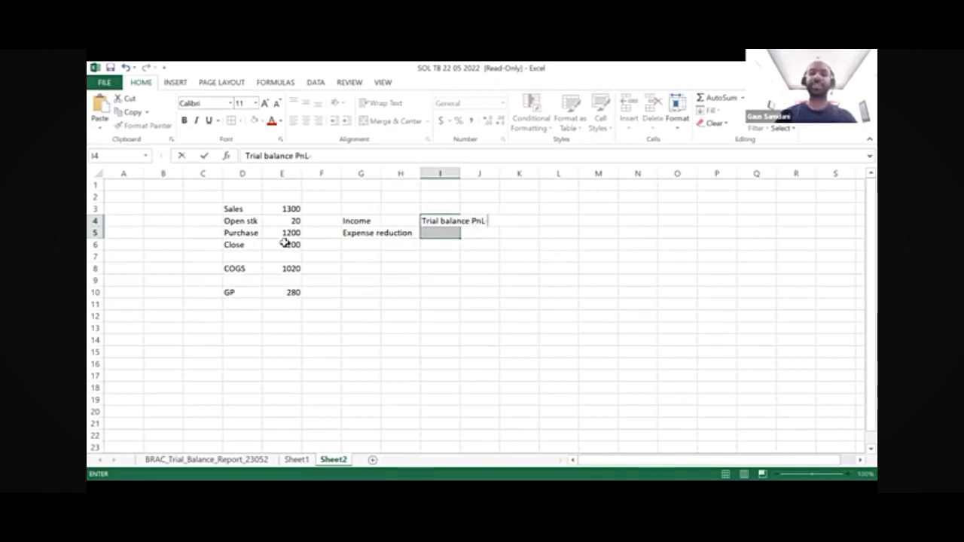
pyautogui.write('Cr')
pyautogui.press('Return')
pyautogui.press('Down')
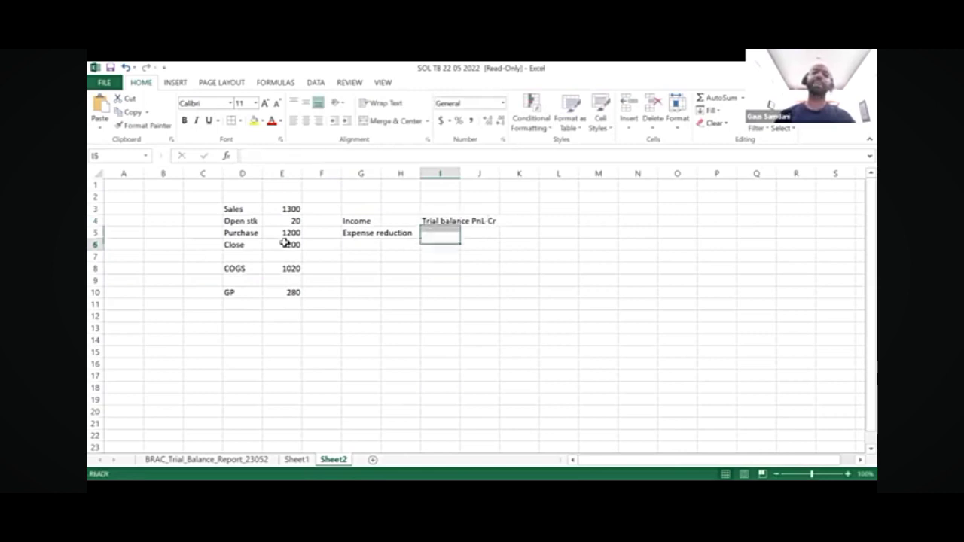
# Highlight the COGS label in D8 with a yellow fill
pyautogui.press('Up')
pyautogui.press('Left')
pyautogui.press('Left')
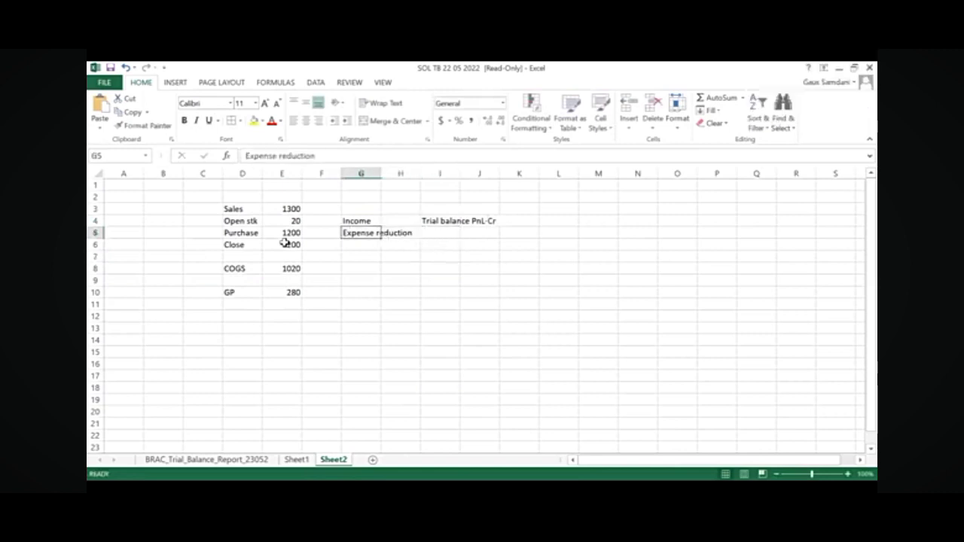
pyautogui.press('Left')
pyautogui.press('Left')
pyautogui.press('Left')
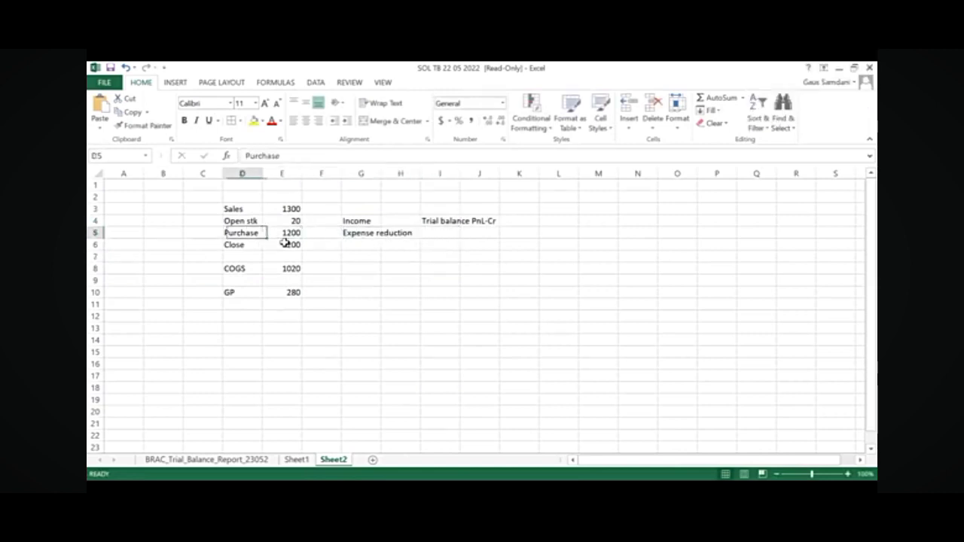
pyautogui.press('Left')
pyautogui.press('Left')
pyautogui.press('Down')
pyautogui.press('Right')
pyautogui.press('Down')
pyautogui.press('Right')
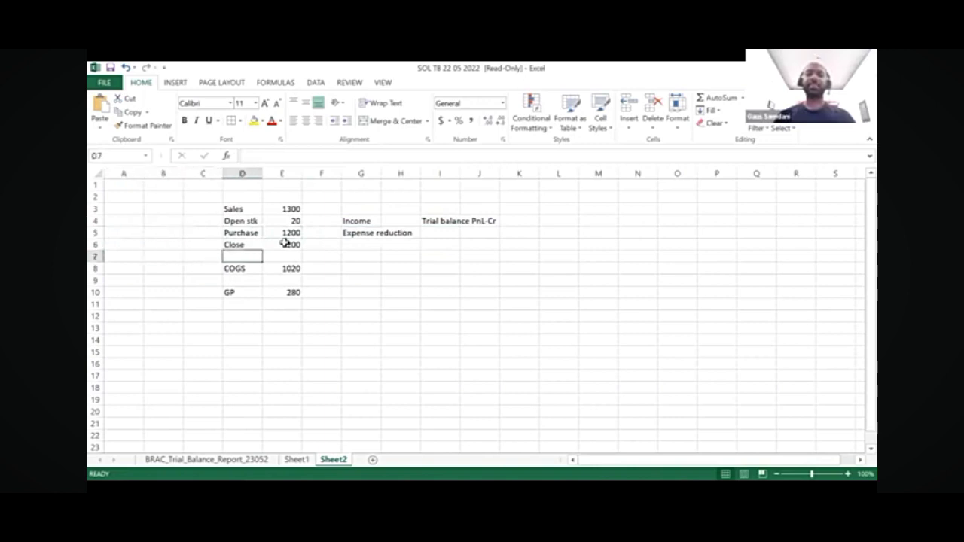
pyautogui.press('Down')
pyautogui.click(254, 121)
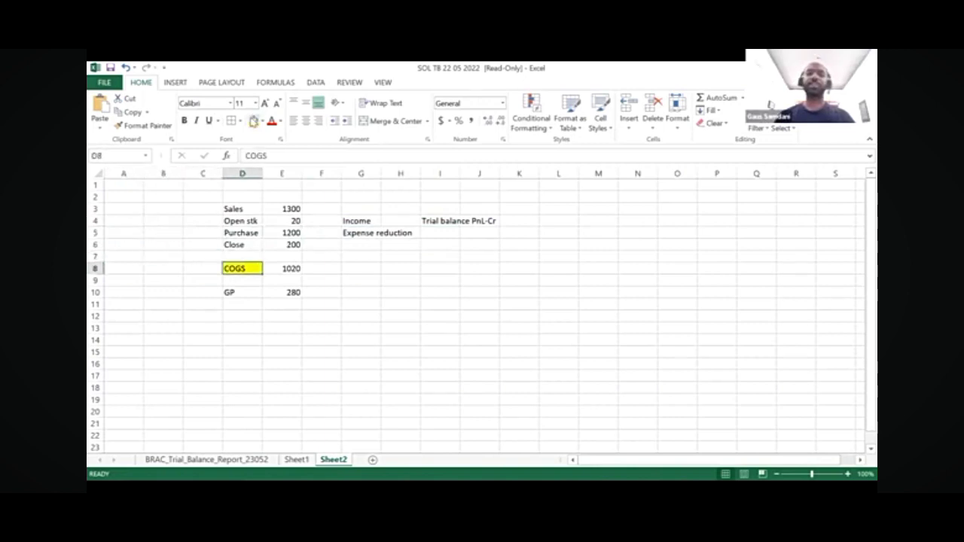
# Compare the COGS formula in E8 with the closing stock, and set the Close value in E6 to 30
pyautogui.click(292, 268)
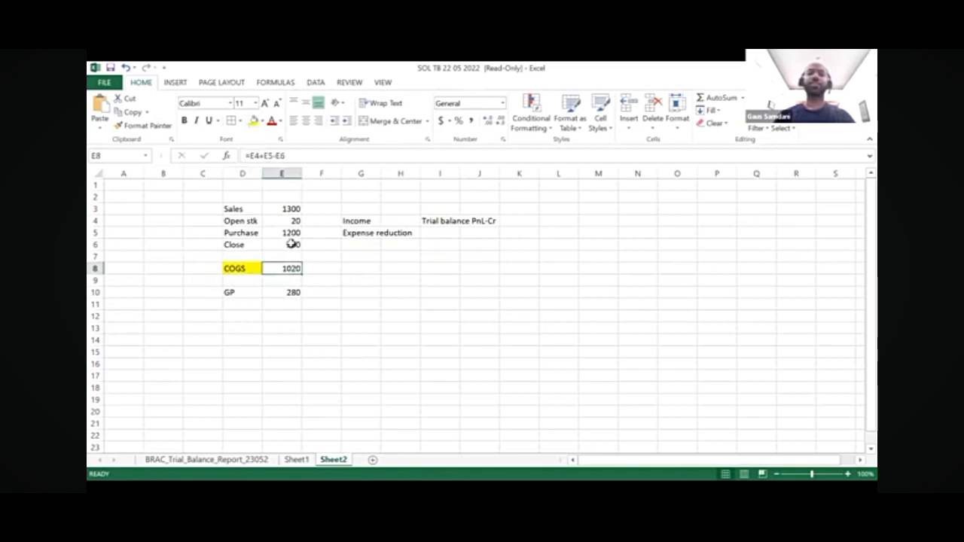
pyautogui.click(291, 244)
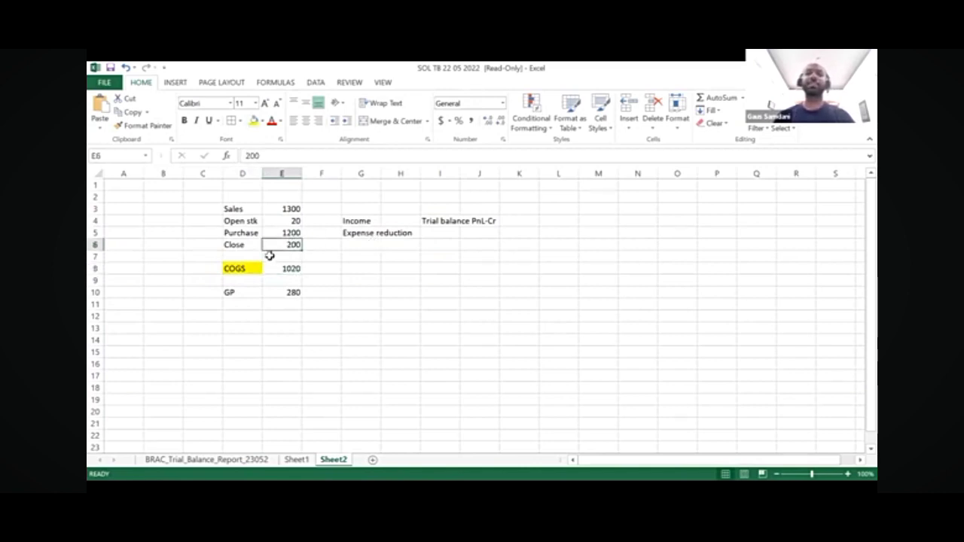
pyautogui.click(292, 268)
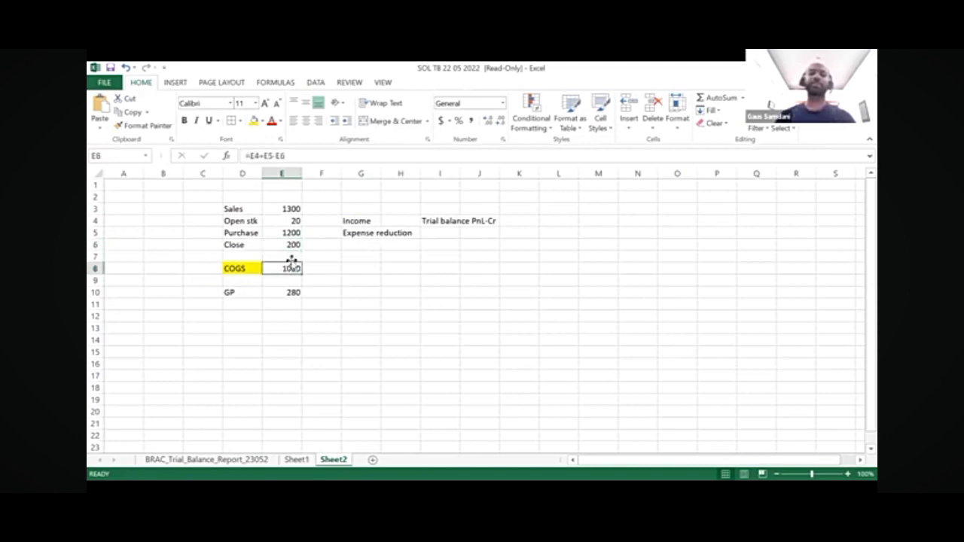
pyautogui.click(290, 246)
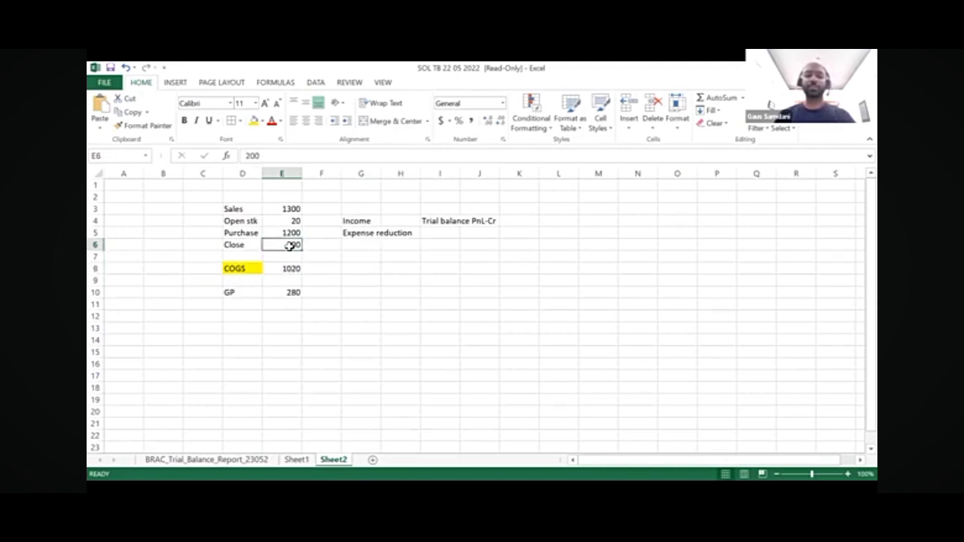
pyautogui.write('30')
pyautogui.press('Return')
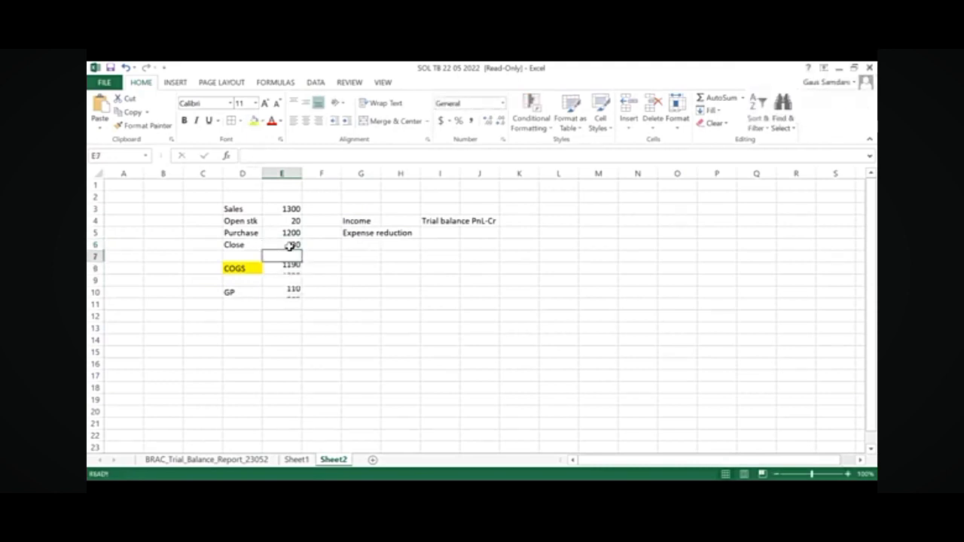
# Enter Closing stock in G7 and increase in I7 to start a cause-and-effect row
pyautogui.press('Down')
pyautogui.press('Down')
pyautogui.press('Right')
pyautogui.press('Right')
pyautogui.press('Up')
pyautogui.press('Up')
pyautogui.press('Right')
pyautogui.press('Left')
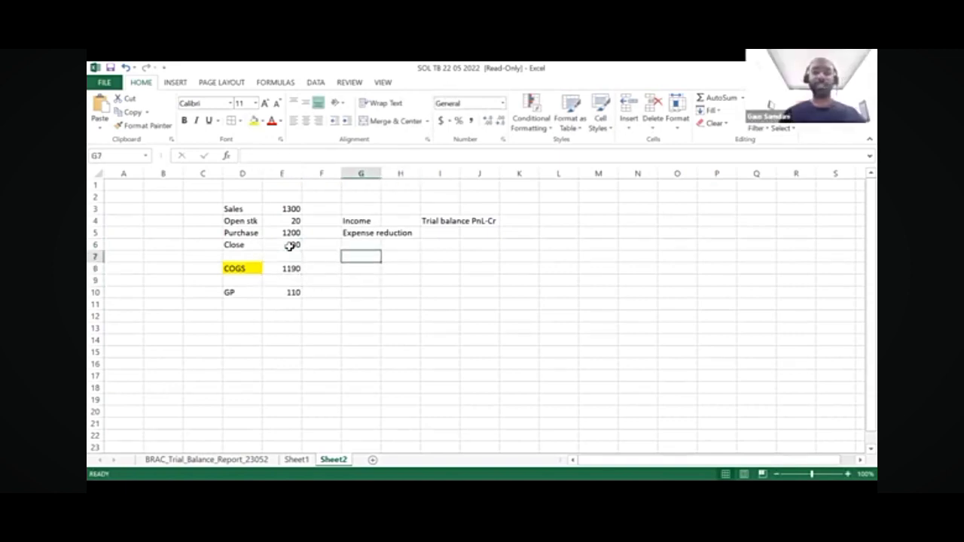
pyautogui.write('Closing stock')
pyautogui.press('Right')
pyautogui.press('Right')
pyautogui.write('inc')
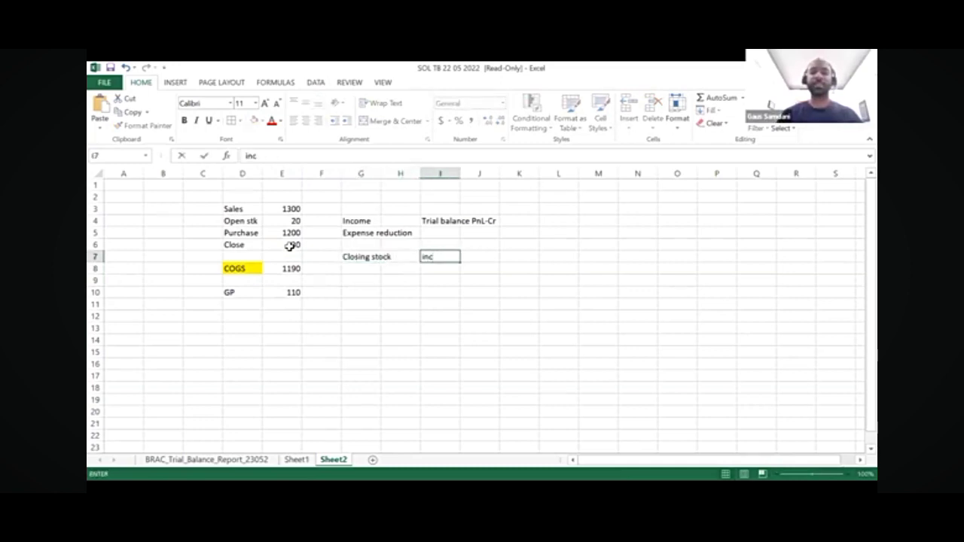
pyautogui.write('rease')
pyautogui.press('Right')
pyautogui.press('Left')
pyautogui.press('Left')
pyautogui.press('Left')
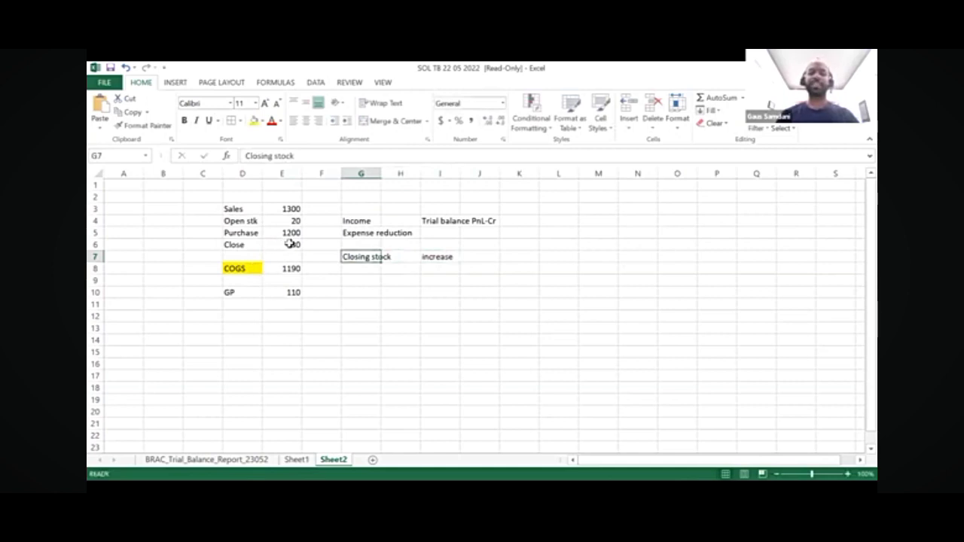
# Enter the label COGS in K7 of the closing stock row
pyautogui.click(508, 256)
pyautogui.write('COGS')
pyautogui.press('Right')
pyautogui.press('Right')
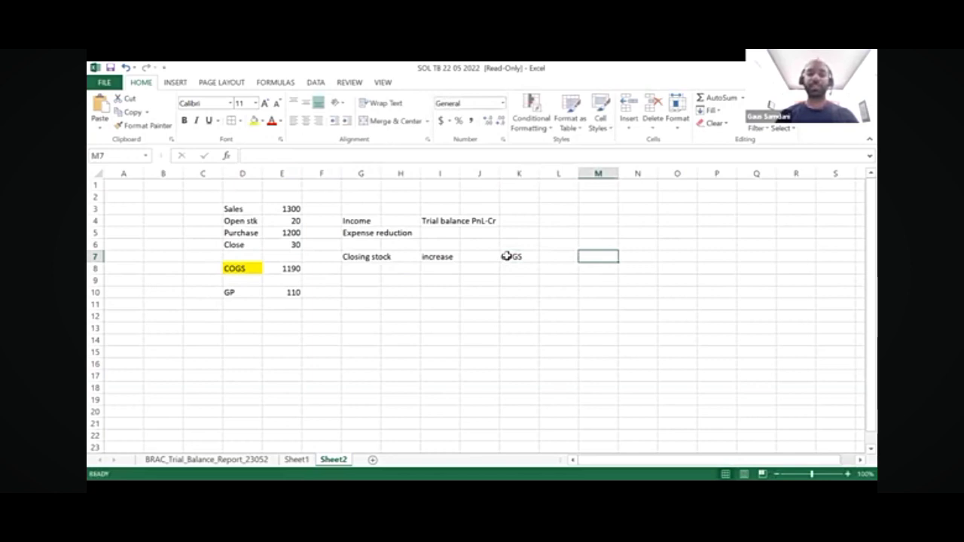
# Enter increase in M7 as the effect on COGS
pyautogui.write('increqas')
pyautogui.press('BackSpace')
pyautogui.press('BackSpace')
pyautogui.press('BackSpace')
pyautogui.write('ase')
pyautogui.press('Right')
pyautogui.press('Right')
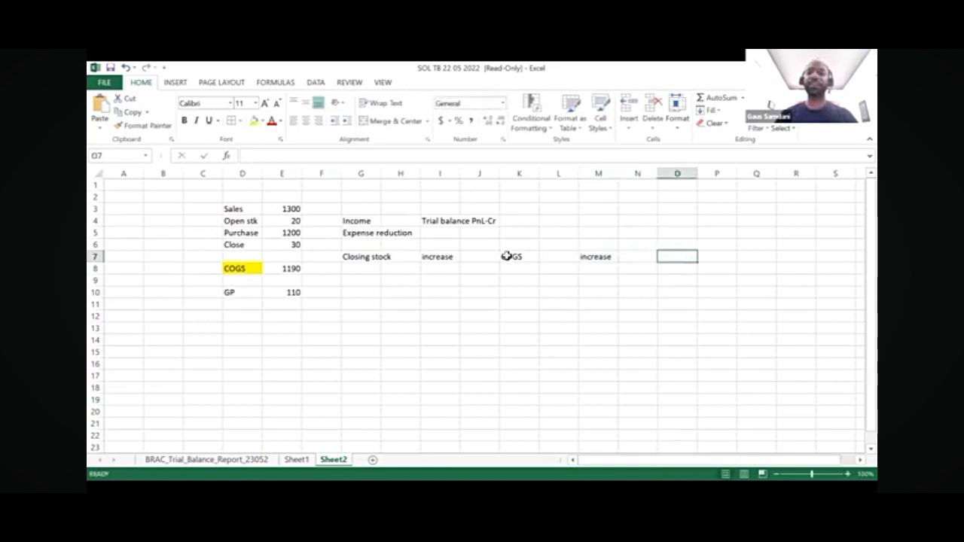
# Enter the label GP in O7 of the closing stock row
pyautogui.write('GP')
pyautogui.press('Right')
pyautogui.press('Right')
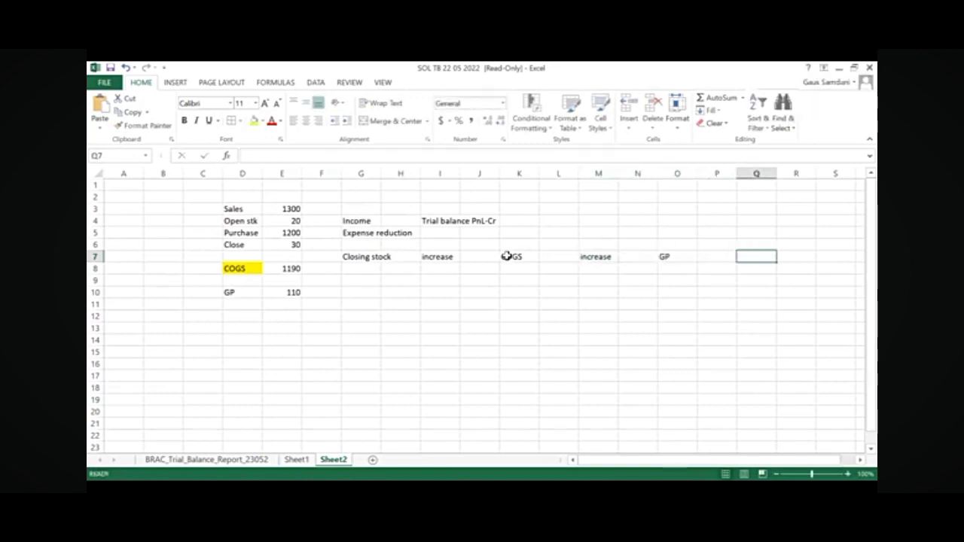
# Replace the COGS effect in M7 with reduce, and enter increase in P7 as the GP effect
pyautogui.press('Left')
pyautogui.press('Left')
pyautogui.press('Left')
pyautogui.press('Left')
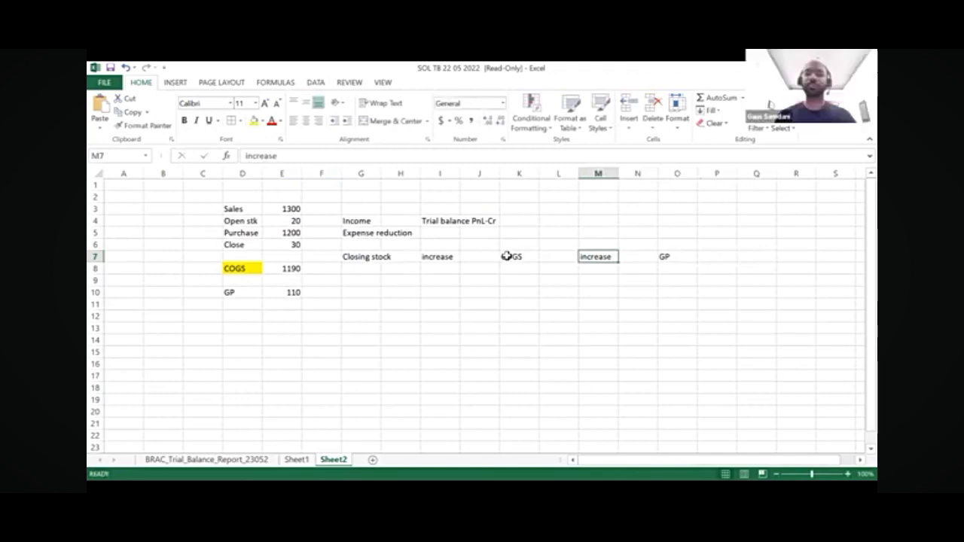
pyautogui.write('reduc')
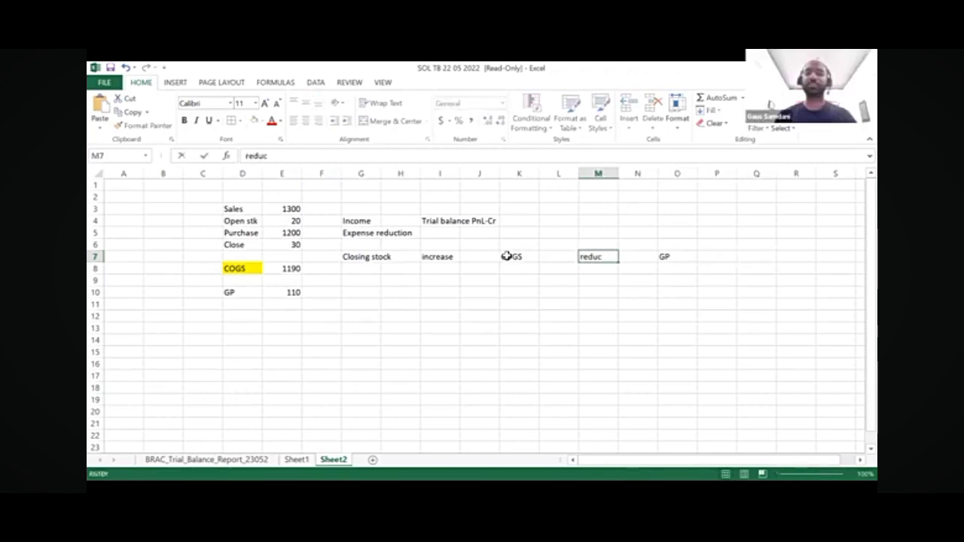
pyautogui.write('e')
pyautogui.press('Tab')
pyautogui.write('increase')
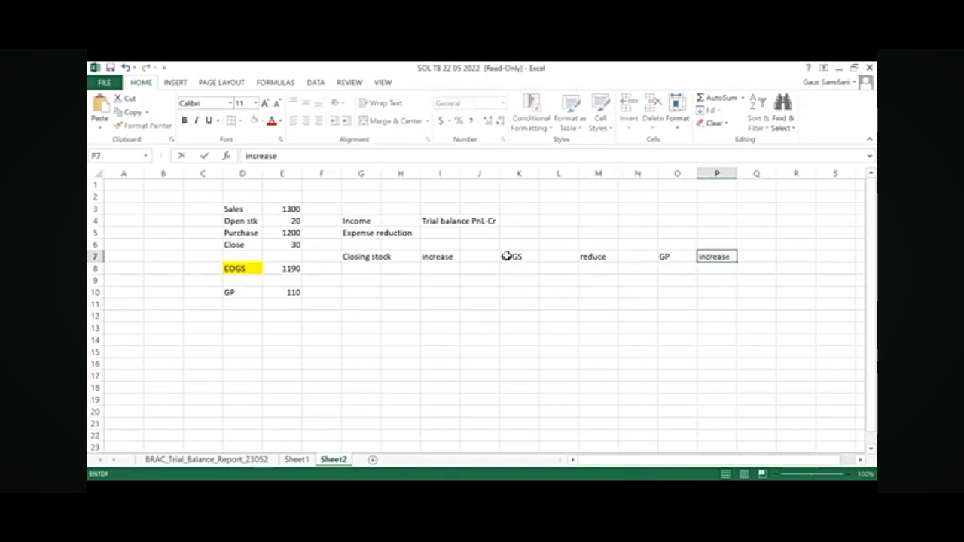
pyautogui.press('Left')
# Set the Close value in E6 to 70 and check the resulting COGS in E8 and GP in E10
pyautogui.press('Left')
pyautogui.press('Left')
pyautogui.press('Left')
pyautogui.press('Left')
pyautogui.press('Left')
pyautogui.press('Left')
pyautogui.press('Left')
pyautogui.press('Left')
pyautogui.press('Left')
pyautogui.press('Up')
pyautogui.press('Left')
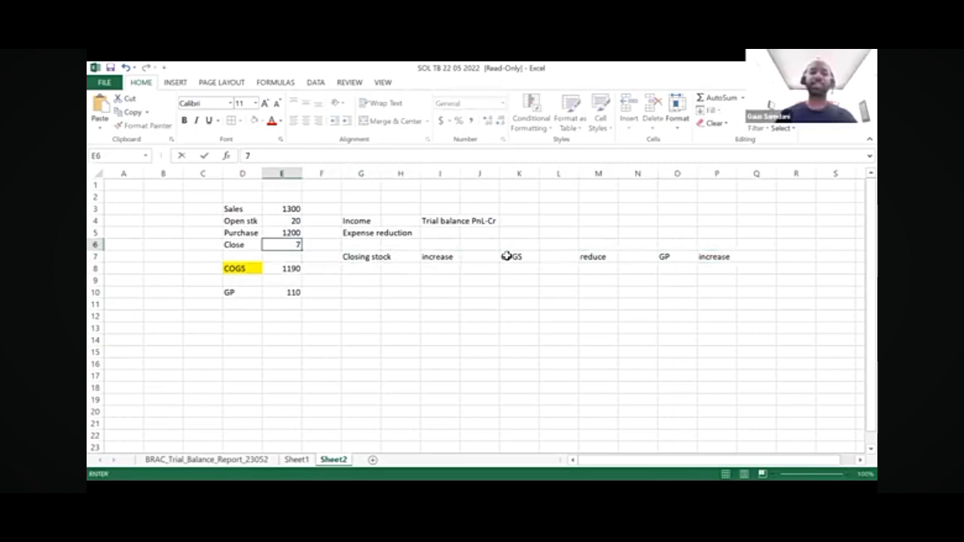
pyautogui.write('70')
pyautogui.press('Return')
pyautogui.press('Down')
pyautogui.press('Left')
pyautogui.press('Right')
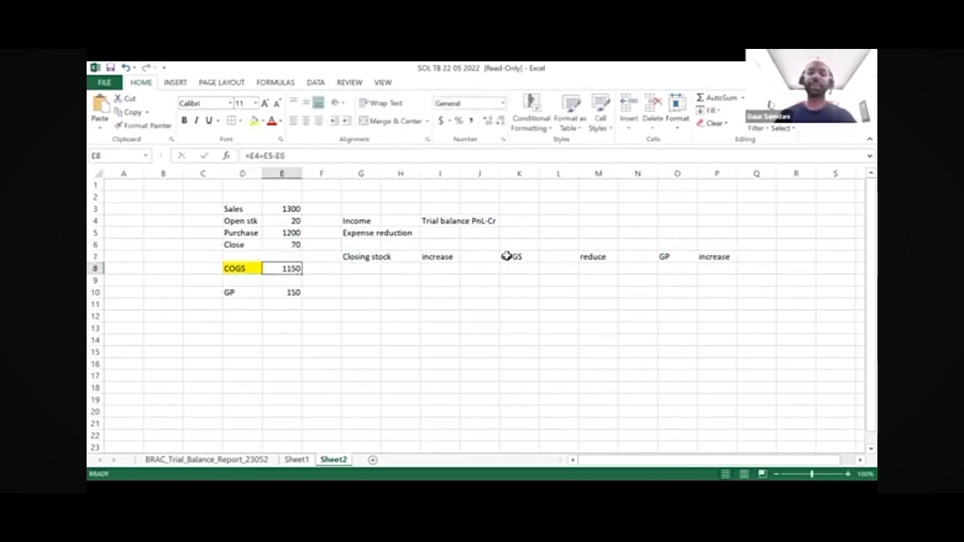
pyautogui.press('Down')
pyautogui.press('Down')
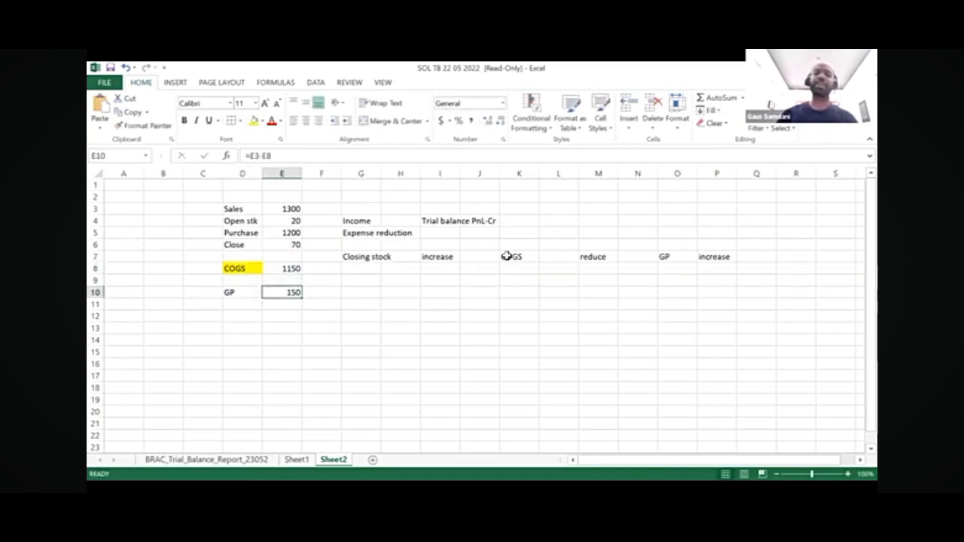
# Copy the closing stock effect row G7:P7 and paste it starting at G9
pyautogui.press('Up')
pyautogui.press('Right')
pyautogui.press('Right')
pyautogui.press('Up')
pyautogui.press('Up')
pyautogui.hotkey('shift', 'Right')
pyautogui.hotkey('shift', 'Right')
pyautogui.hotkey('shift', 'Right')
pyautogui.hotkey('shift', 'Right')
pyautogui.hotkey('shift', 'Right')
pyautogui.hotkey('shift', 'Right')
pyautogui.hotkey('shift', 'Right')
pyautogui.hotkey('shift', 'Right')
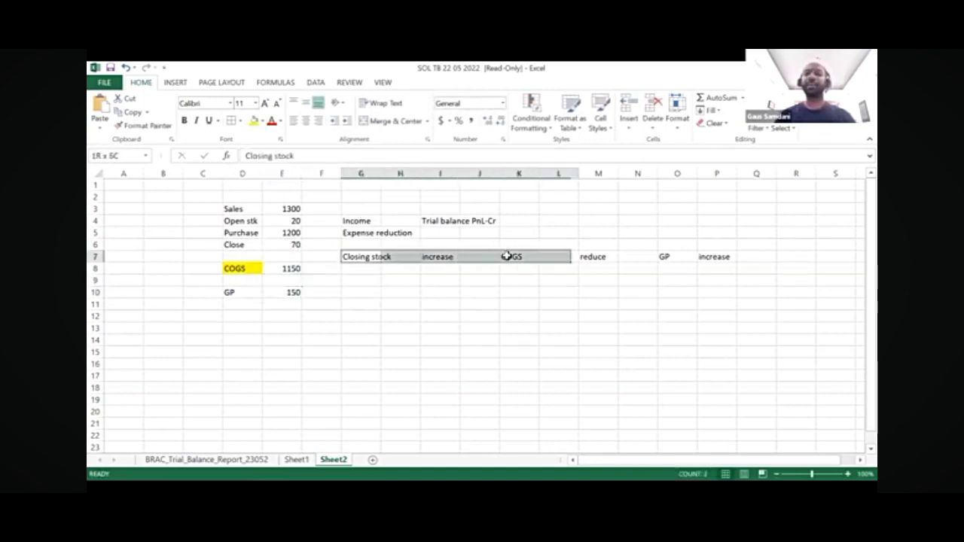
pyautogui.hotkey('shift', 'Right')
pyautogui.hotkey('ctrl', 'c')
pyautogui.press('Down')
pyautogui.press('Down')
pyautogui.hotkey('ctrl', 'v')
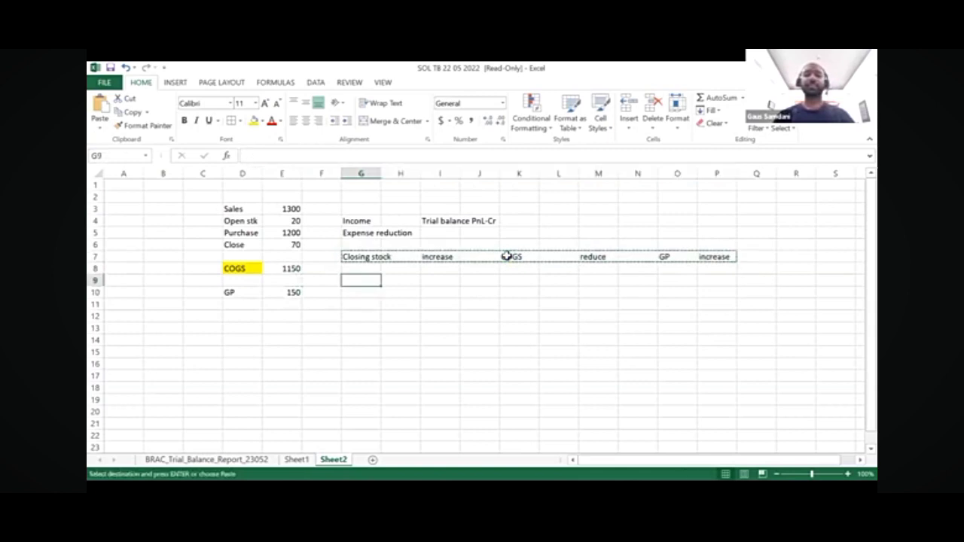
# Change the closing stock movement in I9 of the copied row to decrease
pyautogui.press('Right')
pyautogui.press('Right')
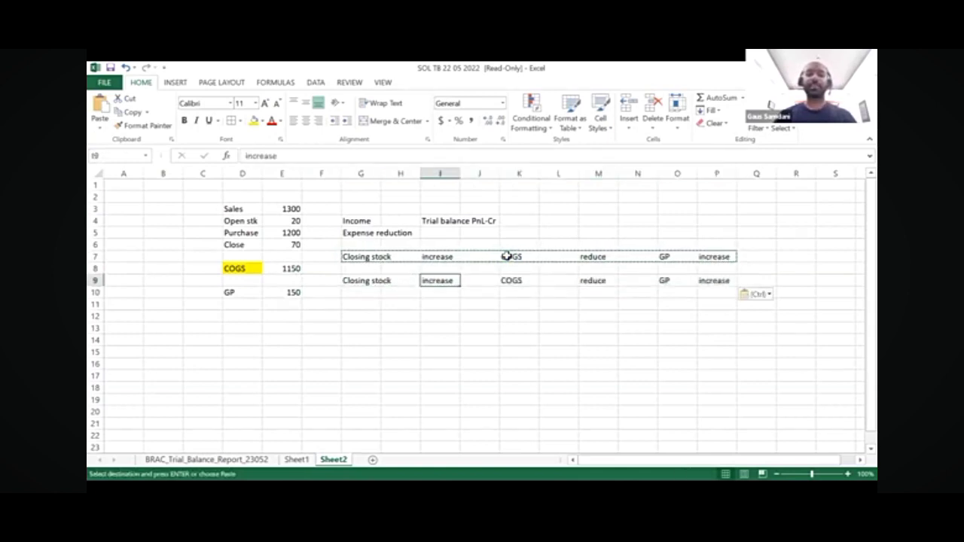
pyautogui.write('decrease')
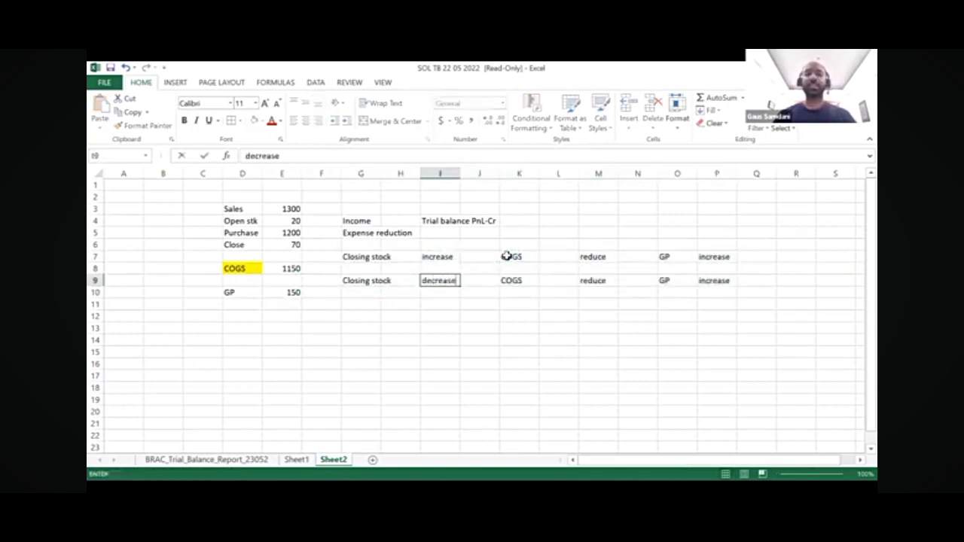
pyautogui.press('Left')
# Set the Close value in E6 to 30 and check the recalculated COGS in E8
pyautogui.press('Left')
pyautogui.press('Left')
pyautogui.press('Up')
pyautogui.press('Up')
pyautogui.press('Left')
pyautogui.press('Up')
pyautogui.write('30')
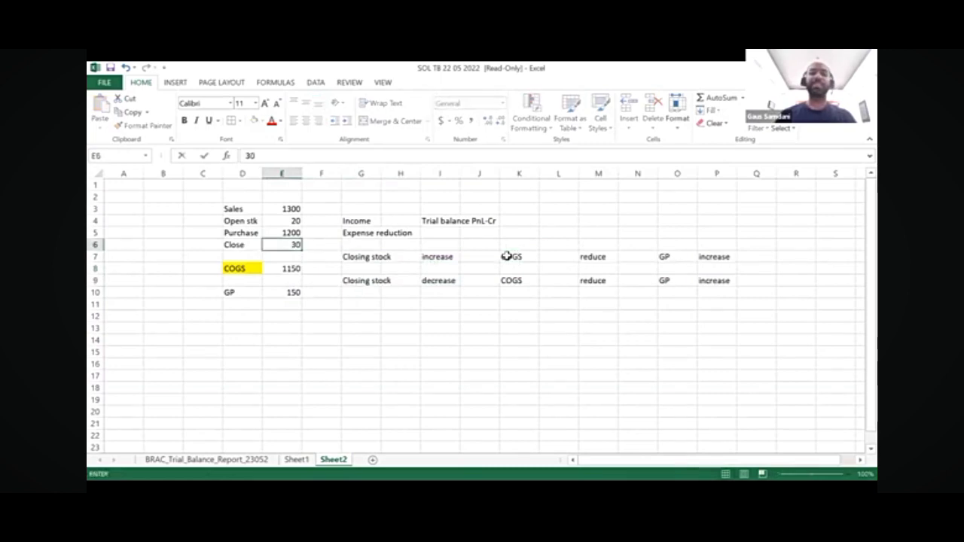
pyautogui.press('Return')
pyautogui.press('Down')
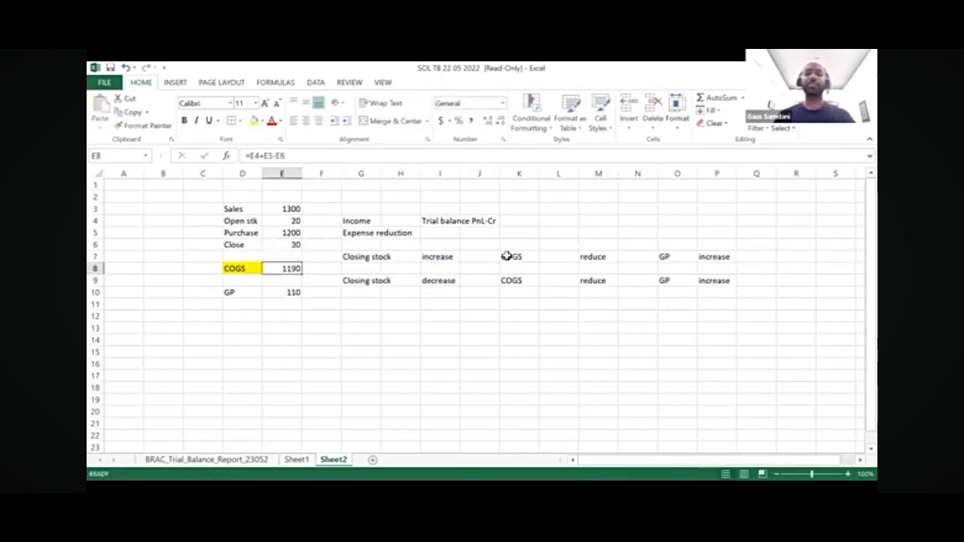
pyautogui.press('Down')
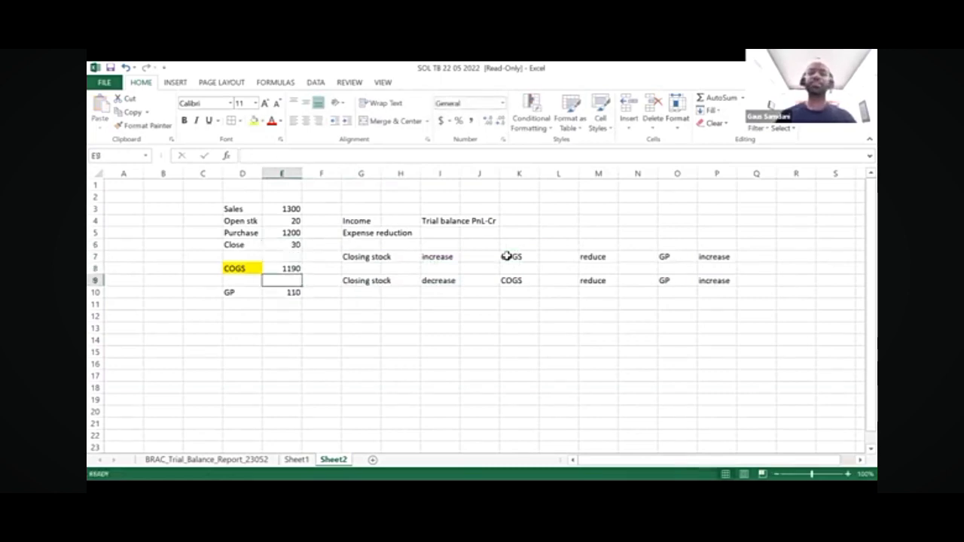
# Change the COGS effect in M9 of the closing stock decrease row to increase
pyautogui.press('Right')
pyautogui.press('Right')
pyautogui.press('Right')
pyautogui.press('Right')
pyautogui.press('Right')
pyautogui.press('Right')
pyautogui.press('Right')
pyautogui.press('Right')
pyautogui.write('increase')
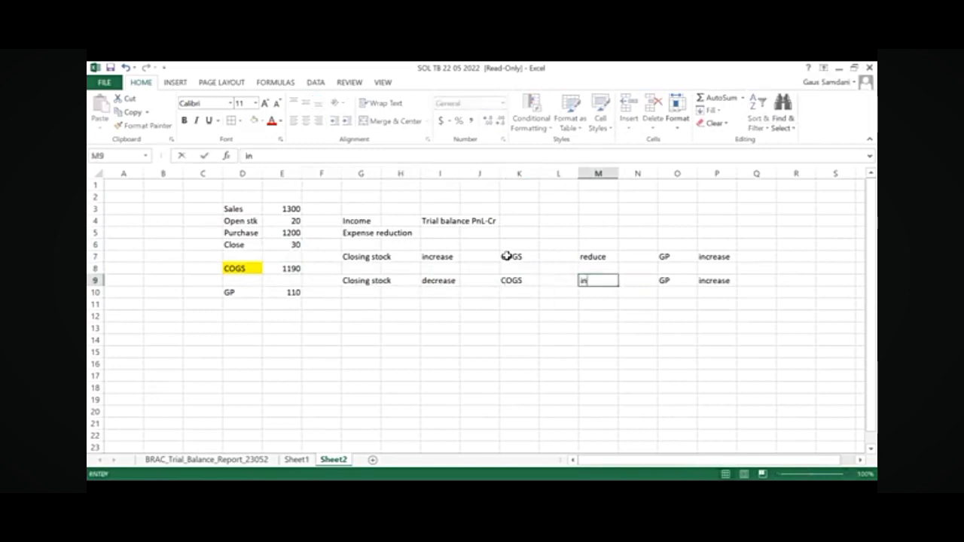
pyautogui.press('Right')
pyautogui.press('Right')
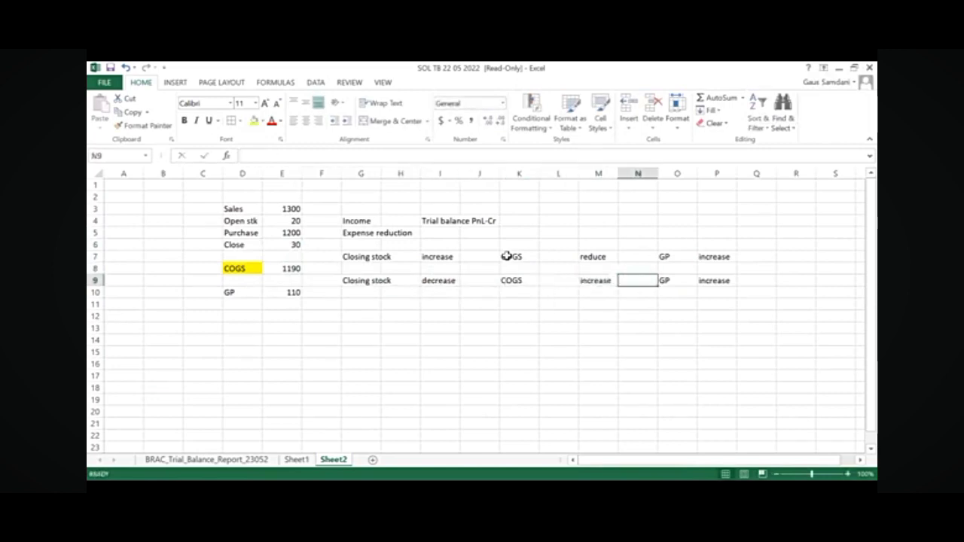
# Change the GP effect in P9 of the closing stock decrease row to decrease
pyautogui.press('Left')
pyautogui.press('Left')
pyautogui.press('Left')
pyautogui.press('Right')
pyautogui.press('Right')
pyautogui.press('Right')
pyautogui.press('Right')
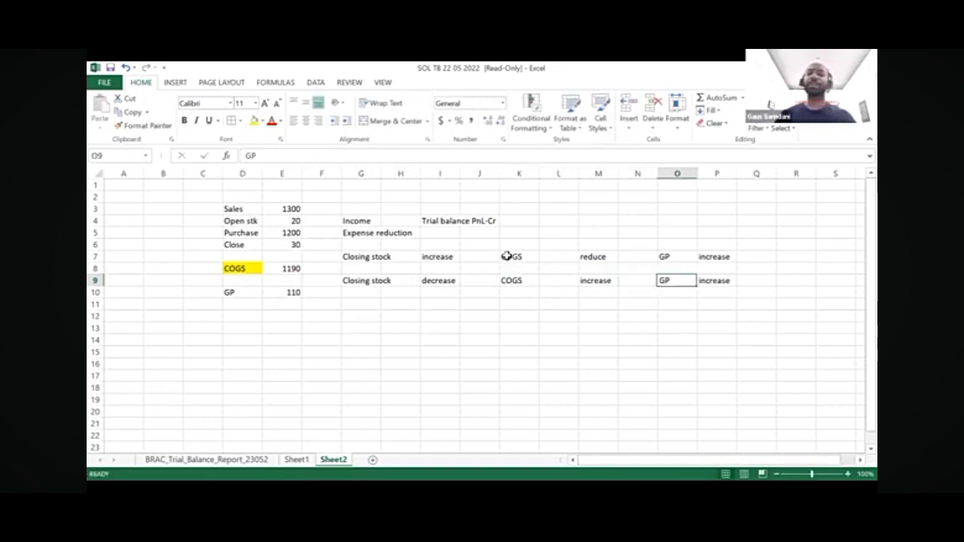
pyautogui.write('decre')
pyautogui.press('BackSpace')
pyautogui.press('BackSpace')
pyautogui.write('rease')
pyautogui.press('Return')
# Set the Close value in E6 to 70 and check the resulting gross profit in E10
pyautogui.press('Left')
pyautogui.press('Left')
pyautogui.press('Left')
pyautogui.press('Left')
pyautogui.press('Left')
pyautogui.press('Left')
pyautogui.press('Left')
pyautogui.press('Left')
pyautogui.press('Left')
pyautogui.press('Up')
pyautogui.press('Up')
pyautogui.press('Up')
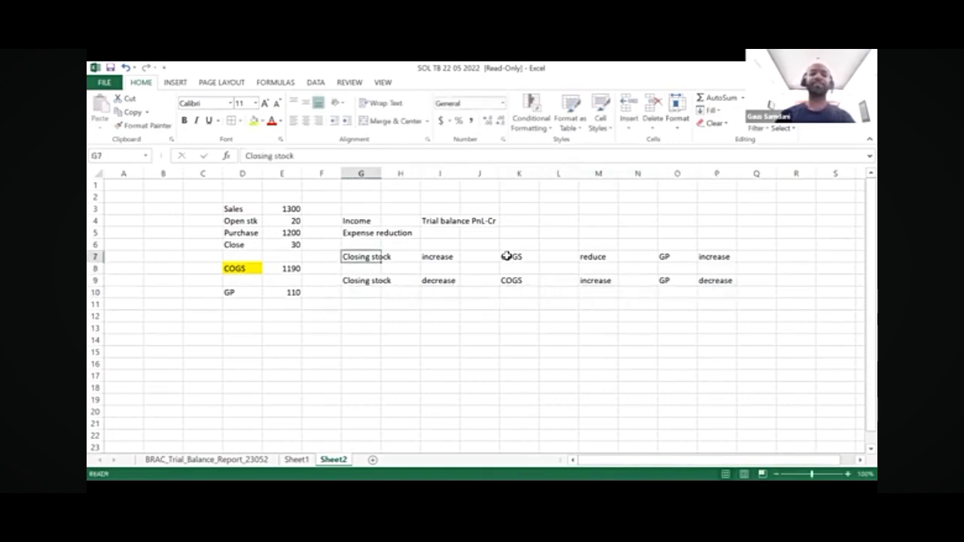
pyautogui.press('Up')
pyautogui.press('Left')
pyautogui.press('Left')
pyautogui.write('70')
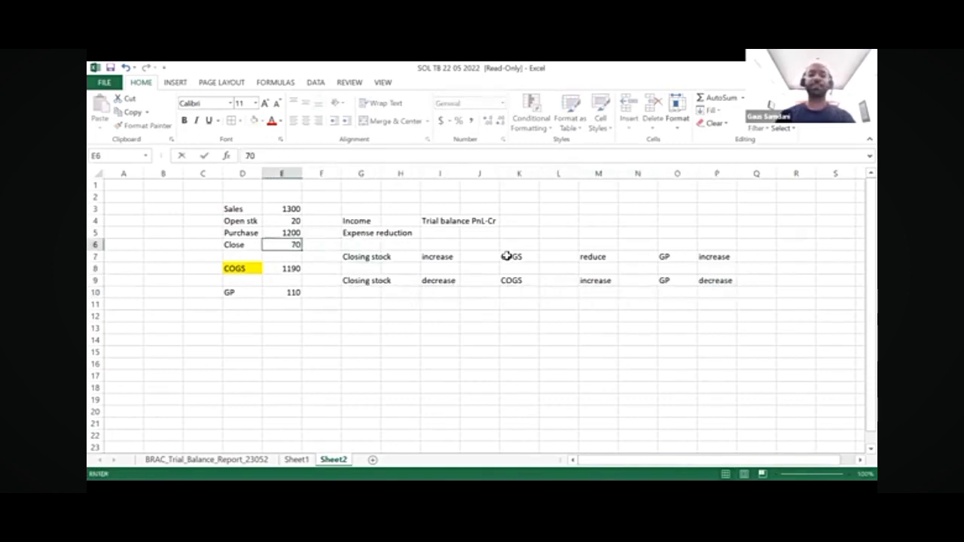
pyautogui.press('Return')
pyautogui.press('Down')
pyautogui.press('Down')
pyautogui.press('Down')
# Set the Close value in E6 back to 30
pyautogui.press('Up')
pyautogui.press('Up')
pyautogui.press('Up')
pyautogui.press('Up')
pyautogui.write('3')
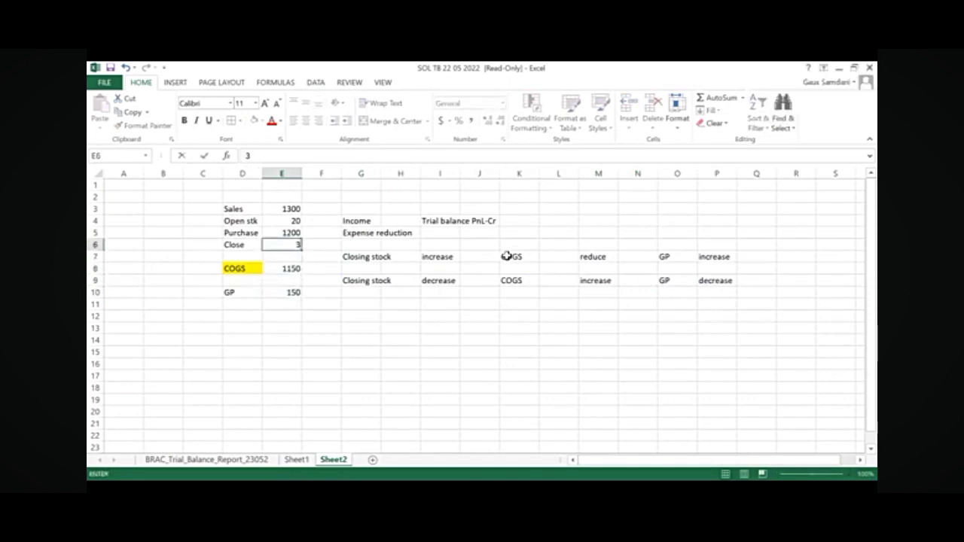
pyautogui.write('0')
pyautogui.press('Return')
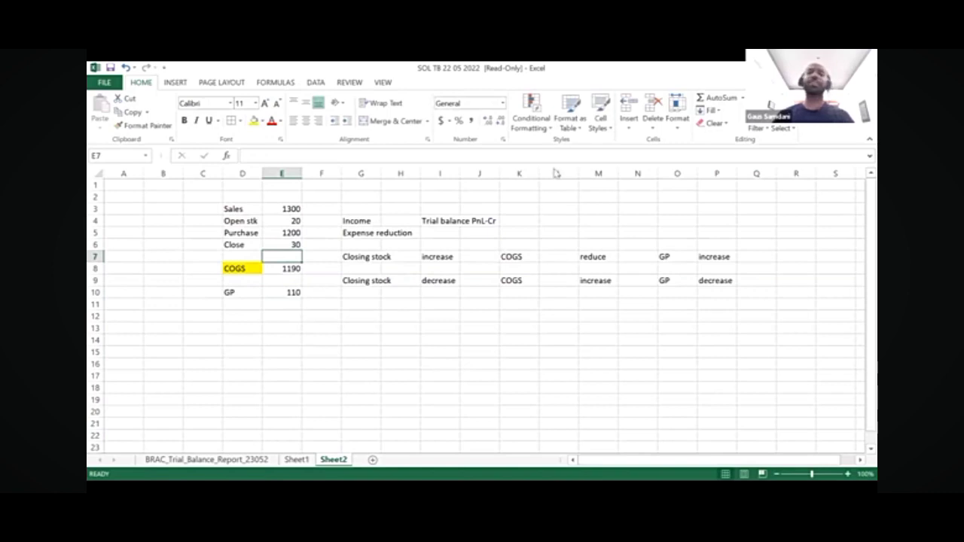
# Enter the label Closing stock in G14, below the stock effect rows
pyautogui.click(823, 318)
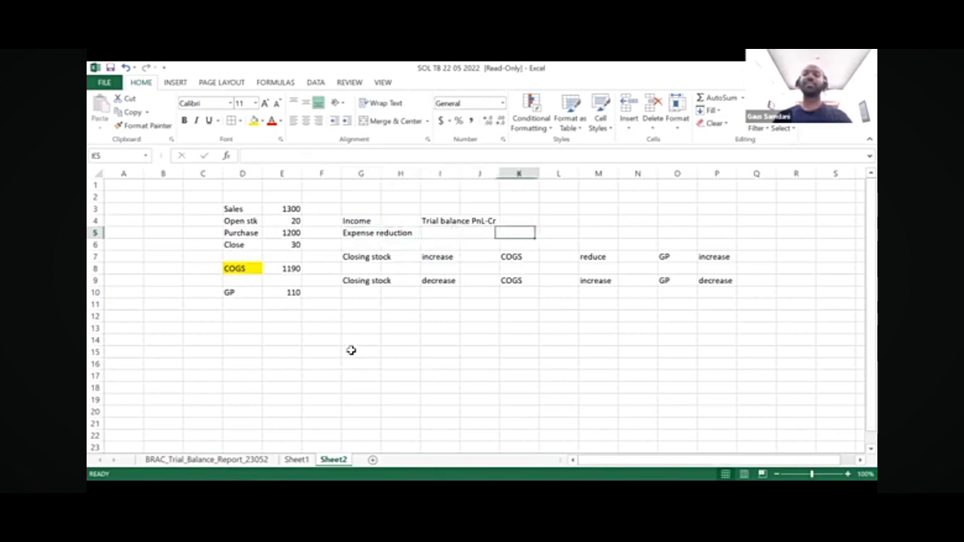
pyautogui.click(351, 350)
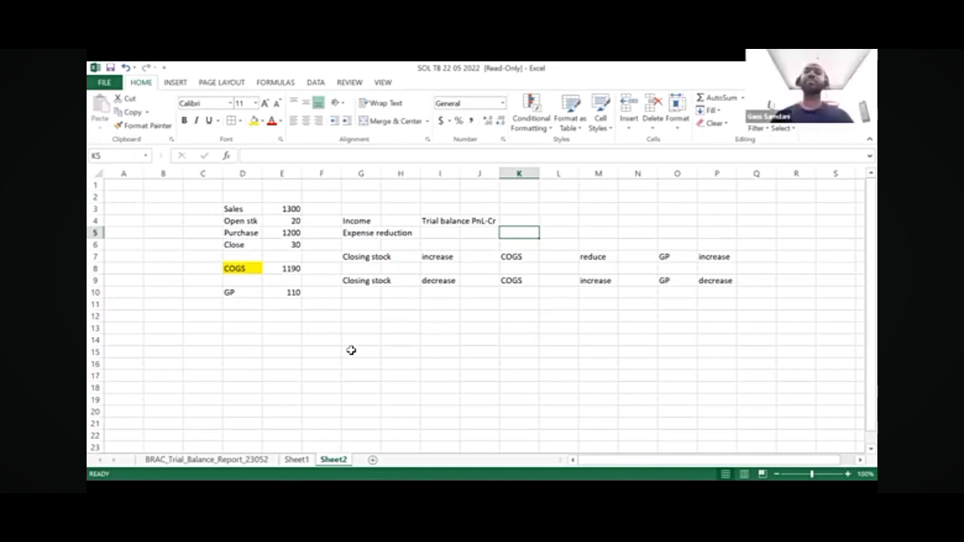
pyautogui.press('Down')
pyautogui.press('Down')
pyautogui.press('Down')
pyautogui.press('Down')
pyautogui.press('Down')
pyautogui.press('Down')
pyautogui.press('Down')
pyautogui.press('Down')
pyautogui.press('Down')
pyautogui.press('Down')
pyautogui.press('Left')
pyautogui.press('Left')
pyautogui.press('Left')
pyautogui.press('Left')
pyautogui.press('Left')
pyautogui.press('Up')
pyautogui.press('Right')
pyautogui.write('Clso')
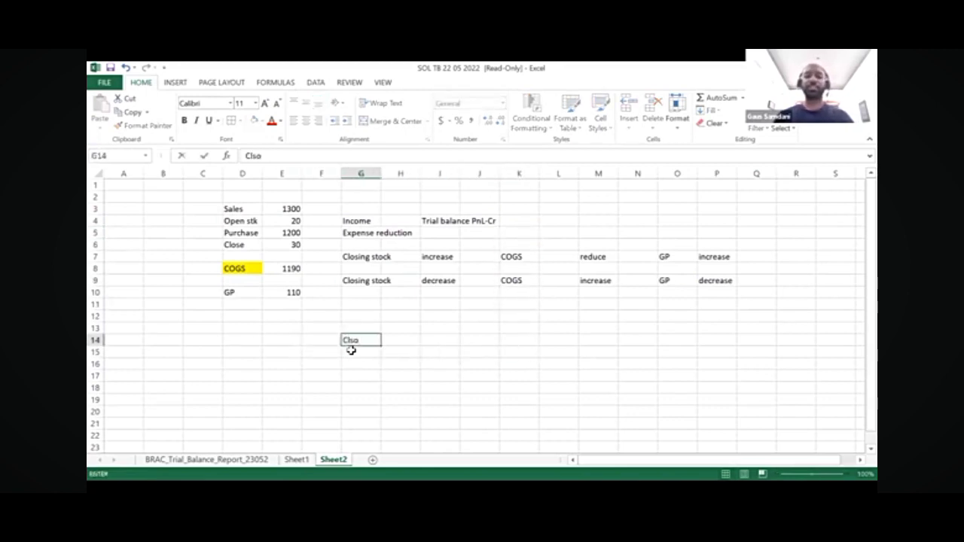
pyautogui.press('BackSpace')
pyautogui.press('BackSpace')
pyautogui.write('osing stock')
# Enter Dr in I14 and Cr in J14 beside the new Closing stock label
pyautogui.press('Right')
pyautogui.press('Right')
pyautogui.write('Dr')
pyautogui.press('Right')
pyautogui.write('Dr')
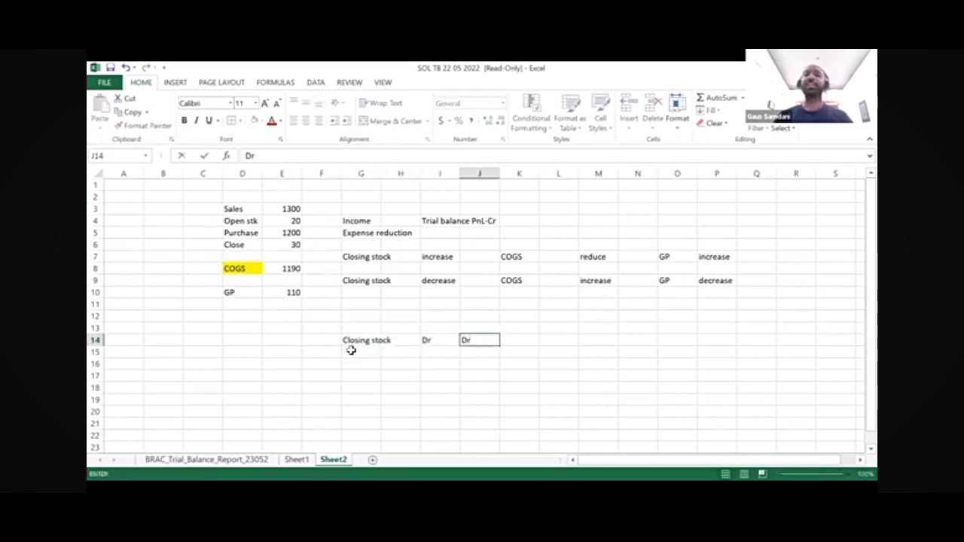
pyautogui.press('BackSpace')
pyautogui.press('BackSpace')
pyautogui.write('Cr')
pyautogui.press('Return')
# Enter Balance Sheet in I15 under Dr and PnL in J15 under Cr
pyautogui.press('Left')
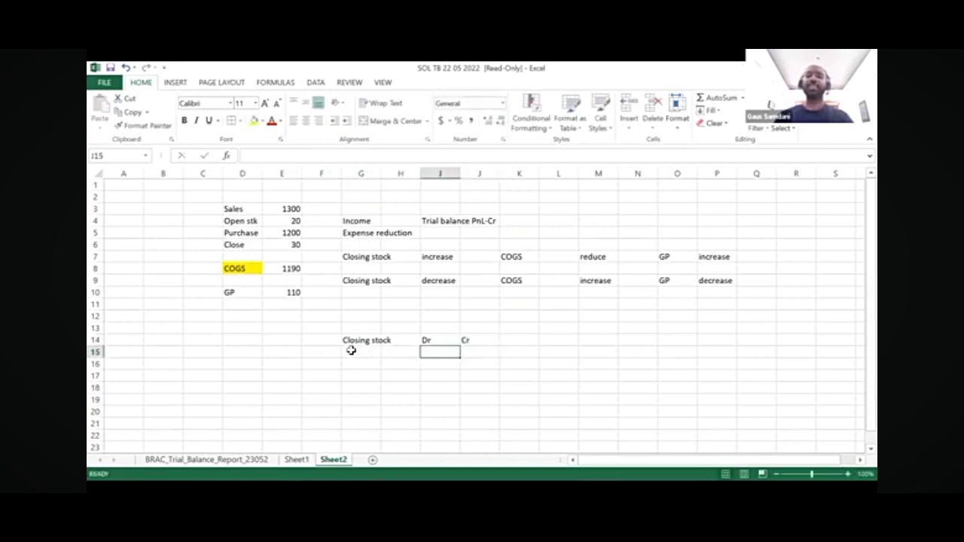
pyautogui.write('Balance')
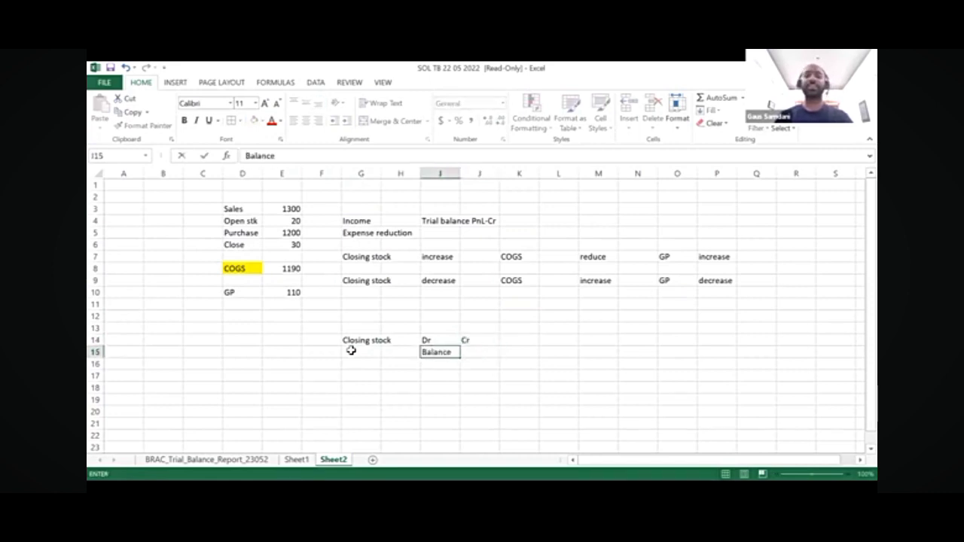
pyautogui.write(' Sheet')
pyautogui.press('Right')
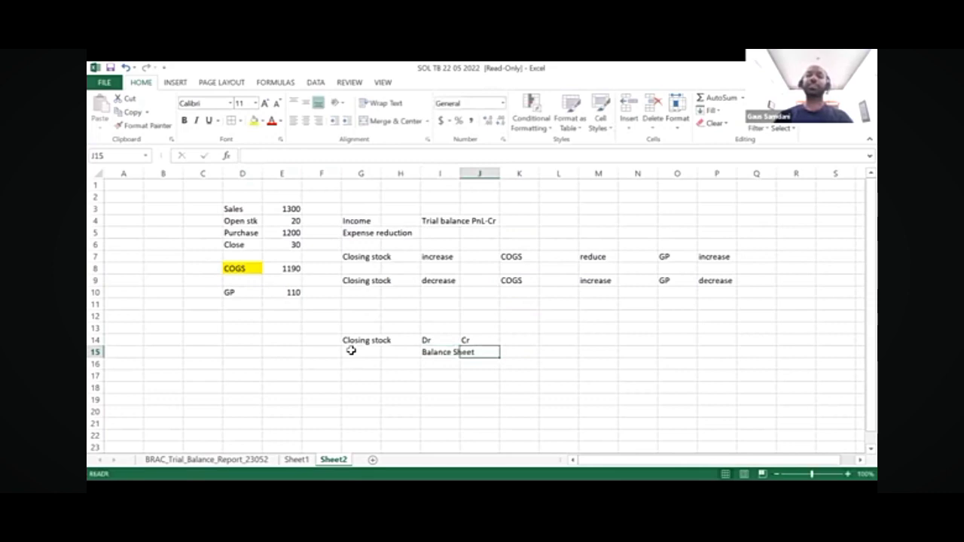
pyautogui.write('PnL')
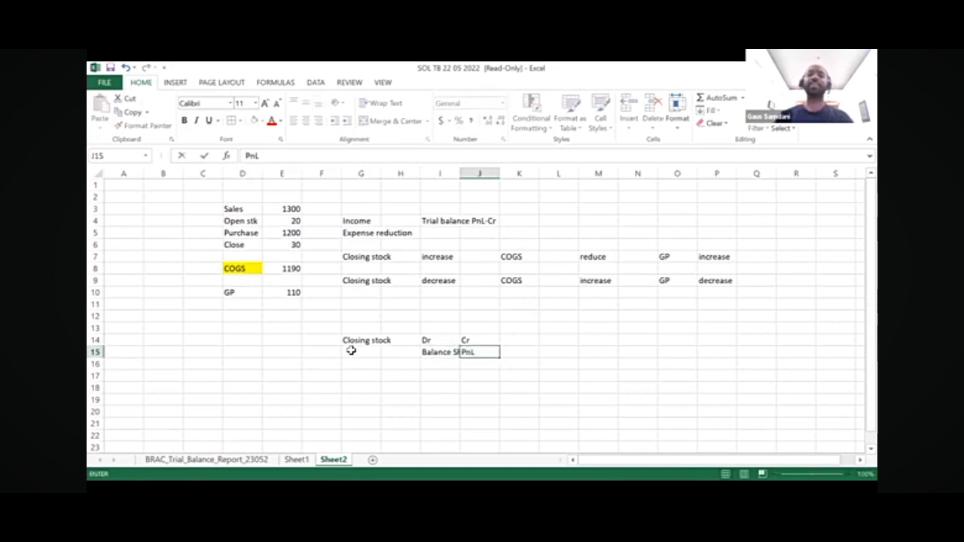
pyautogui.press('Return')
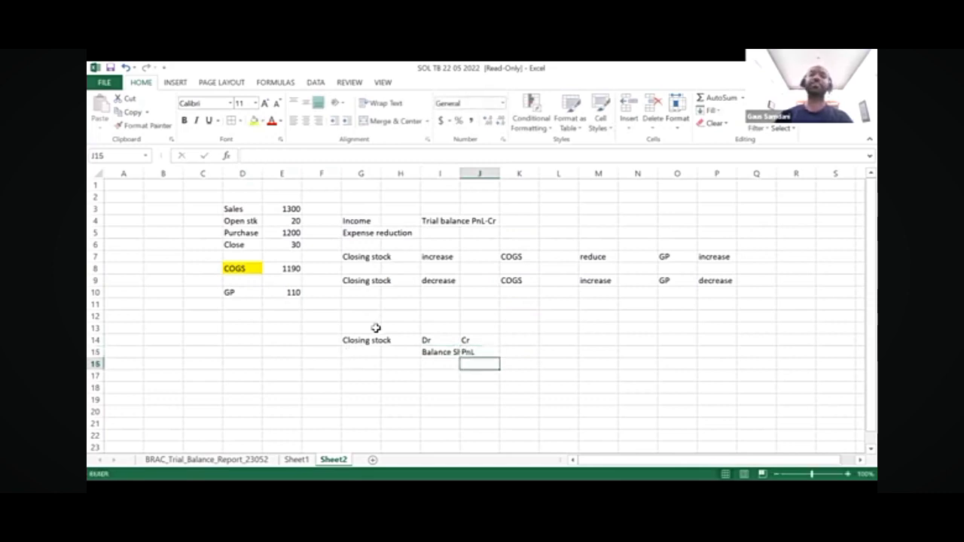
# Autofit the width of column I to its contents and select the Balance Sheet cell I15
pyautogui.doubleClick(459, 173)
pyautogui.click(524, 352)
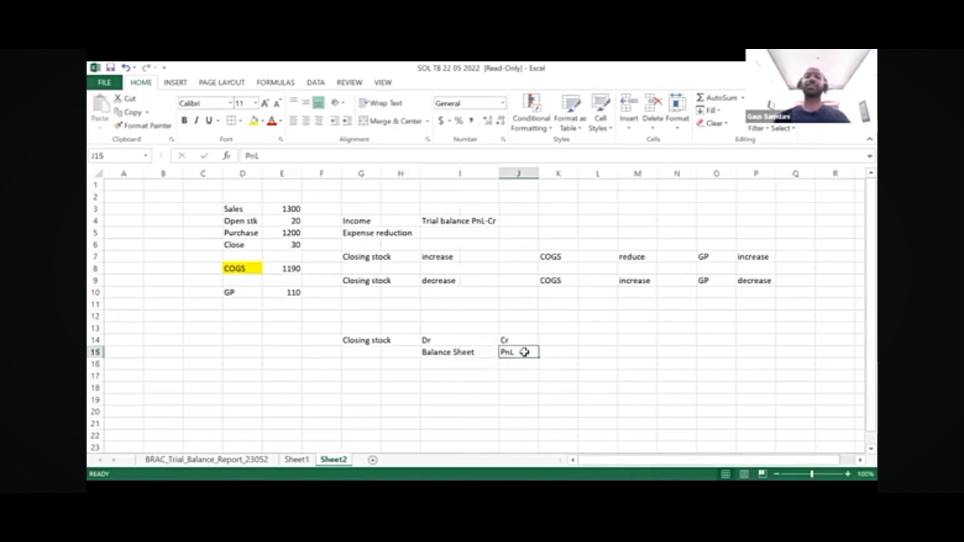
pyautogui.press('Left')
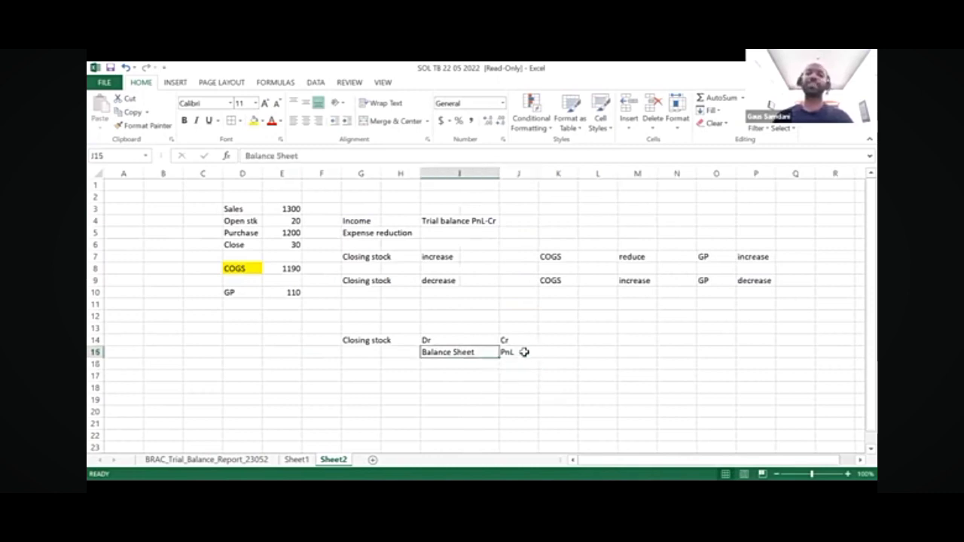